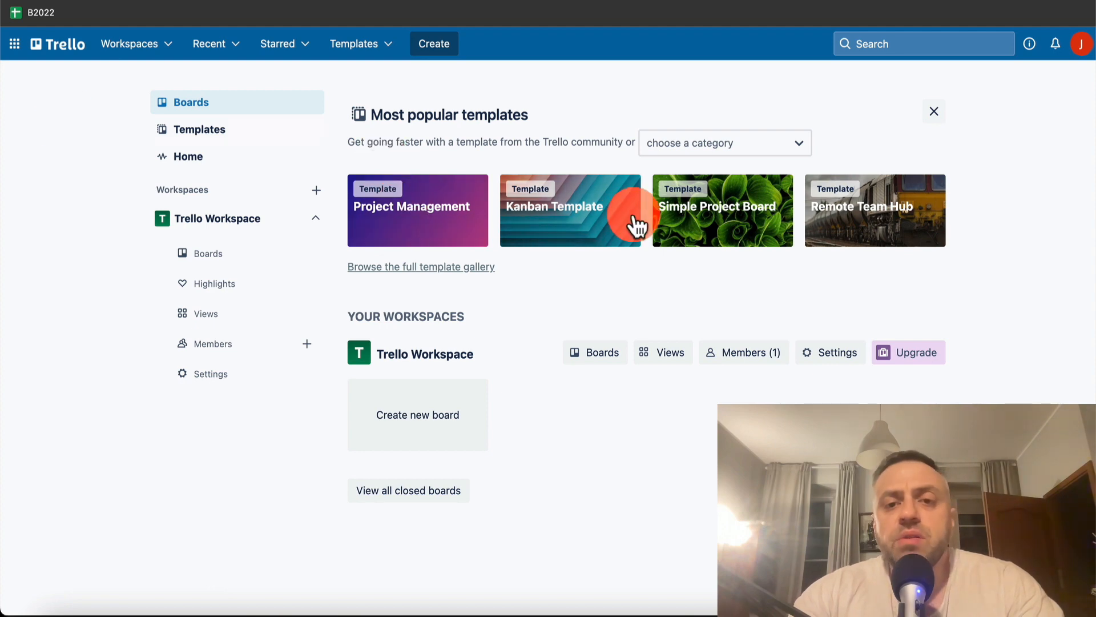
# - Open the Kanban Template from the most popular templates and dismiss the introduction to board views
pyautogui.click(595, 227)
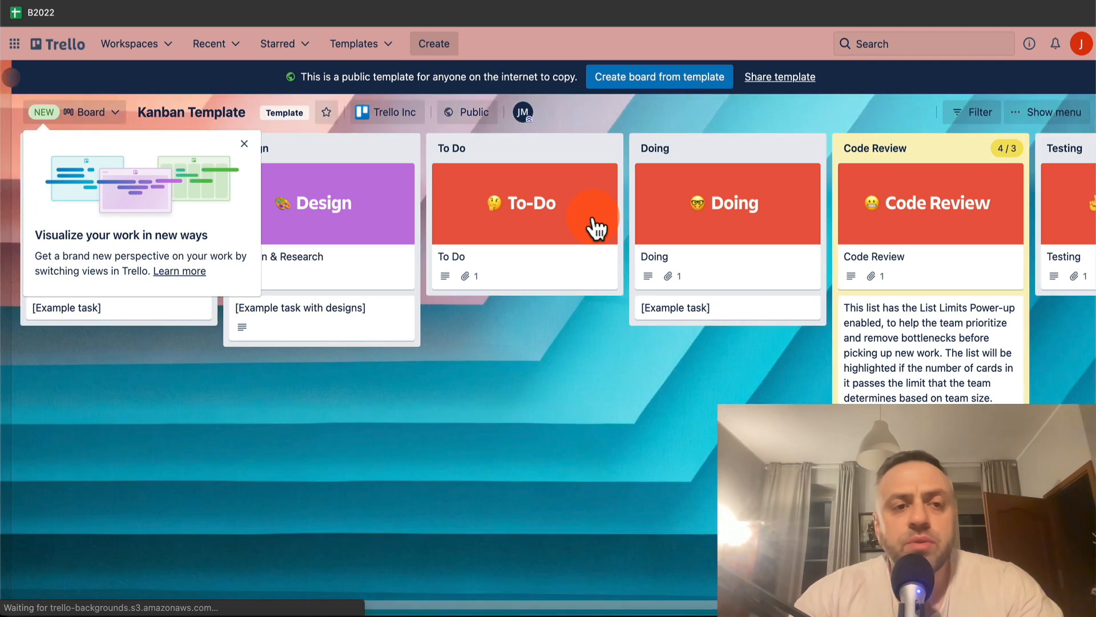
pyautogui.click(244, 143)
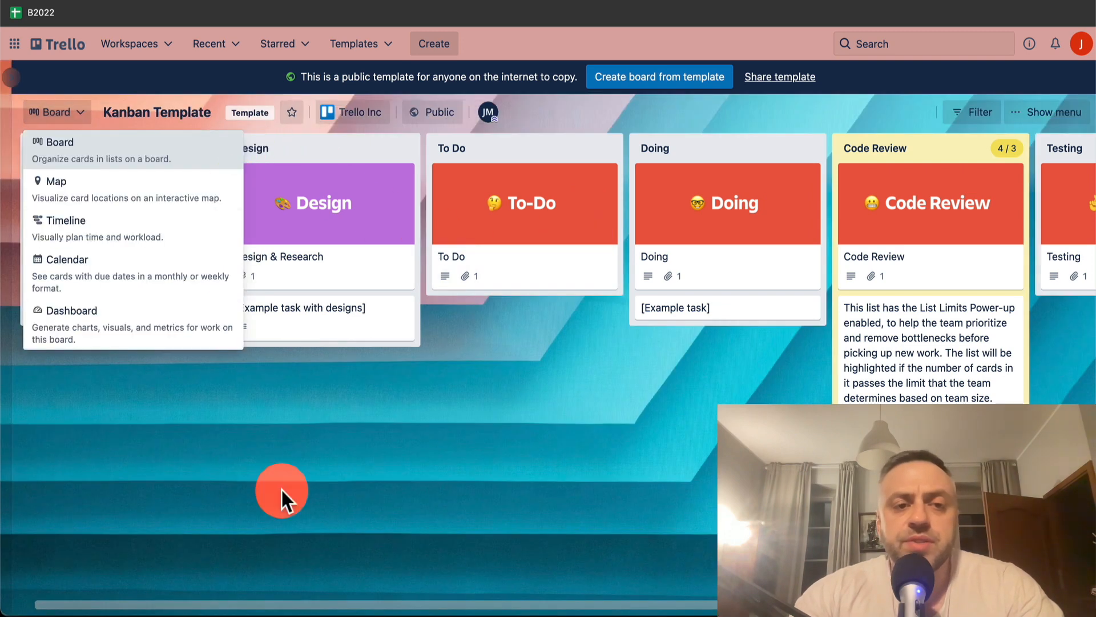
pyautogui.click(230, 419)
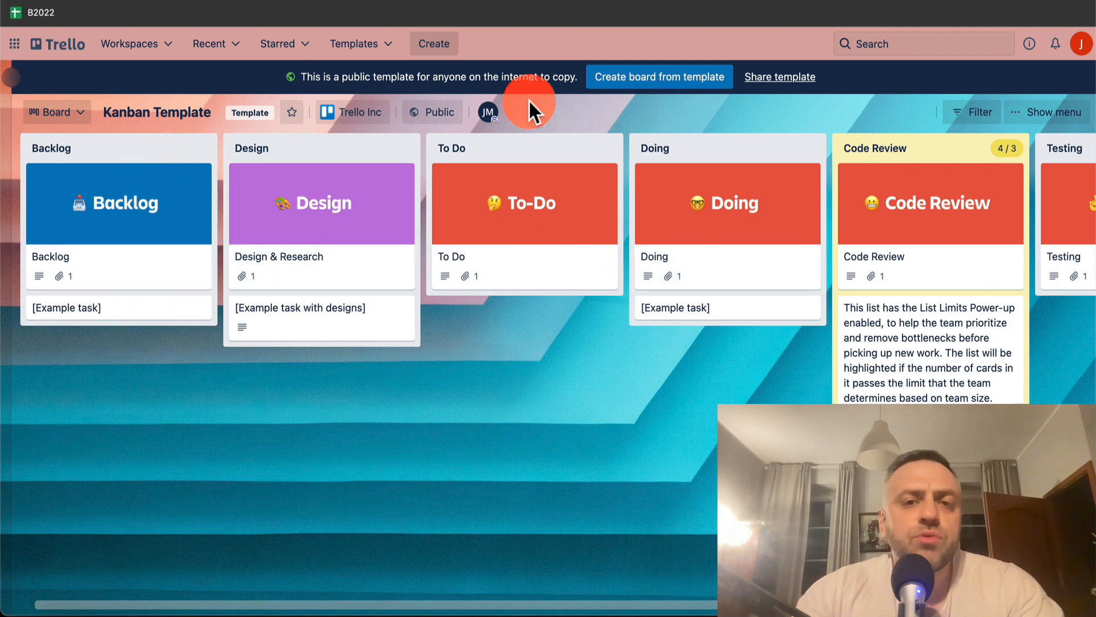
# - Create a board from the Kanban template, titled with the owner's first name followed by "Template", keeping the cards
pyautogui.click(667, 90)
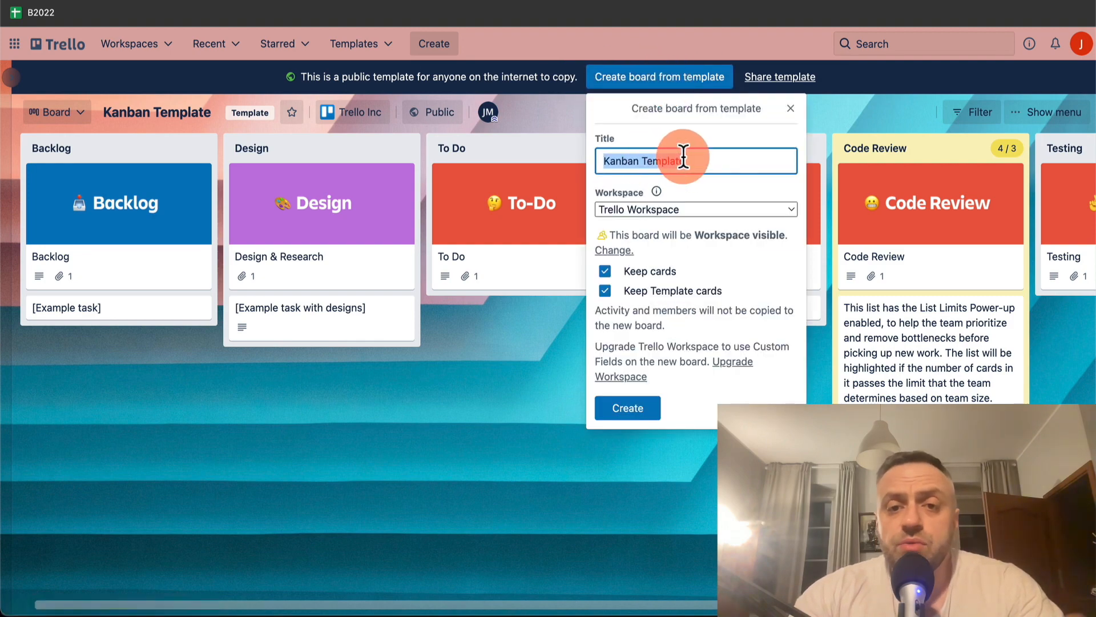
pyautogui.write('James Templa')
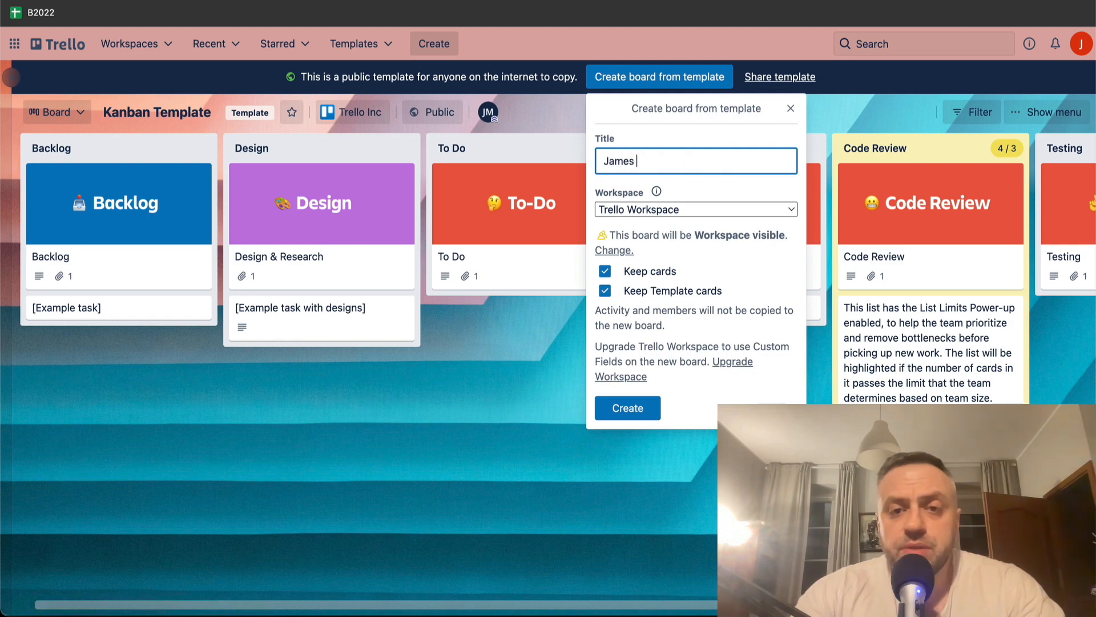
pyautogui.write('te')
pyautogui.click(634, 408)
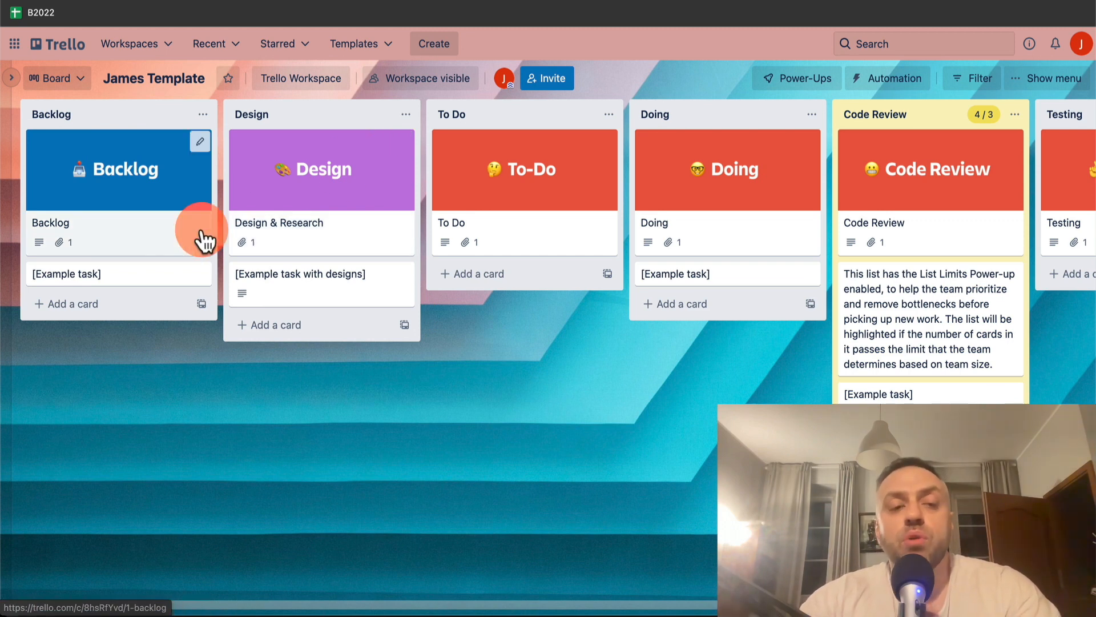
# - Examine the new board's lists from Backlog through Done, including their example cards and titles
pyautogui.hscroll(3, 583, 211)
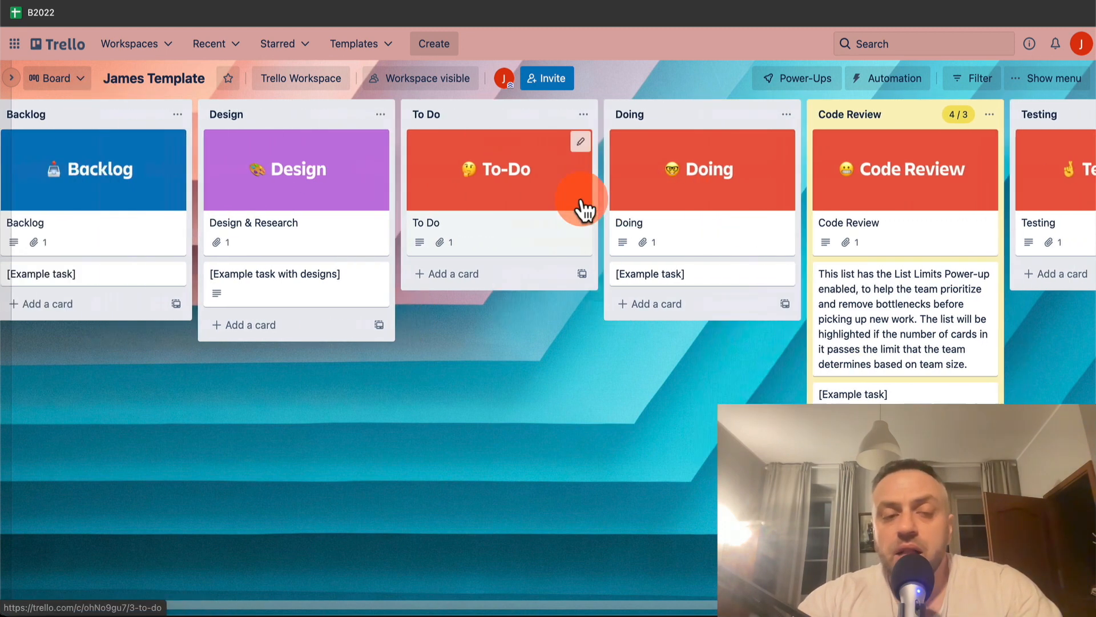
pyautogui.hscroll(-3, 582, 211)
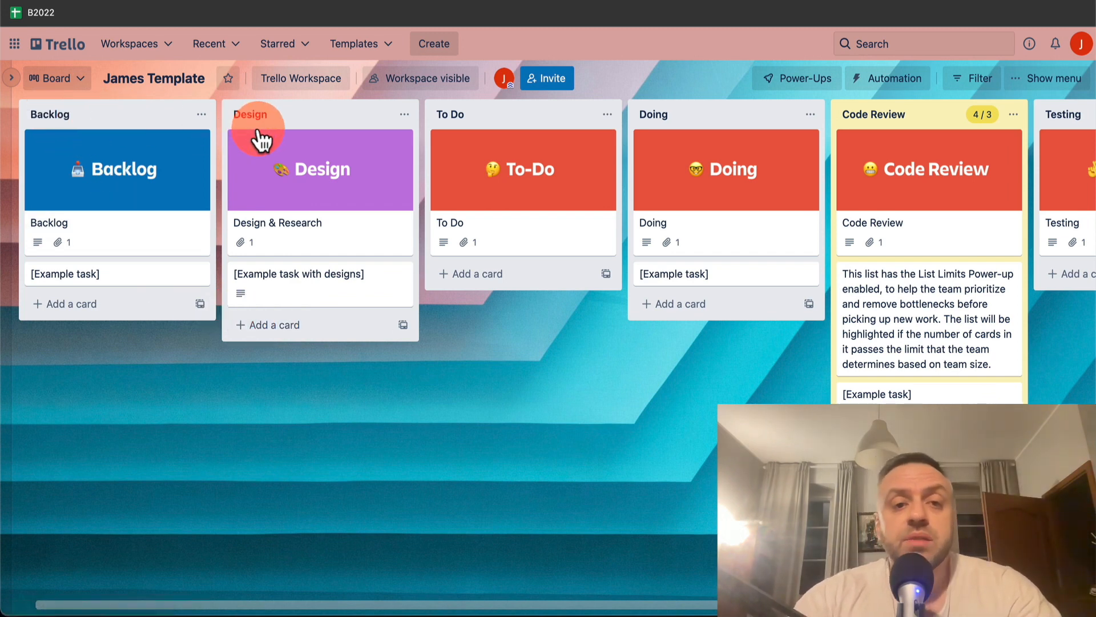
pyautogui.hscroll(5, 754, 140)
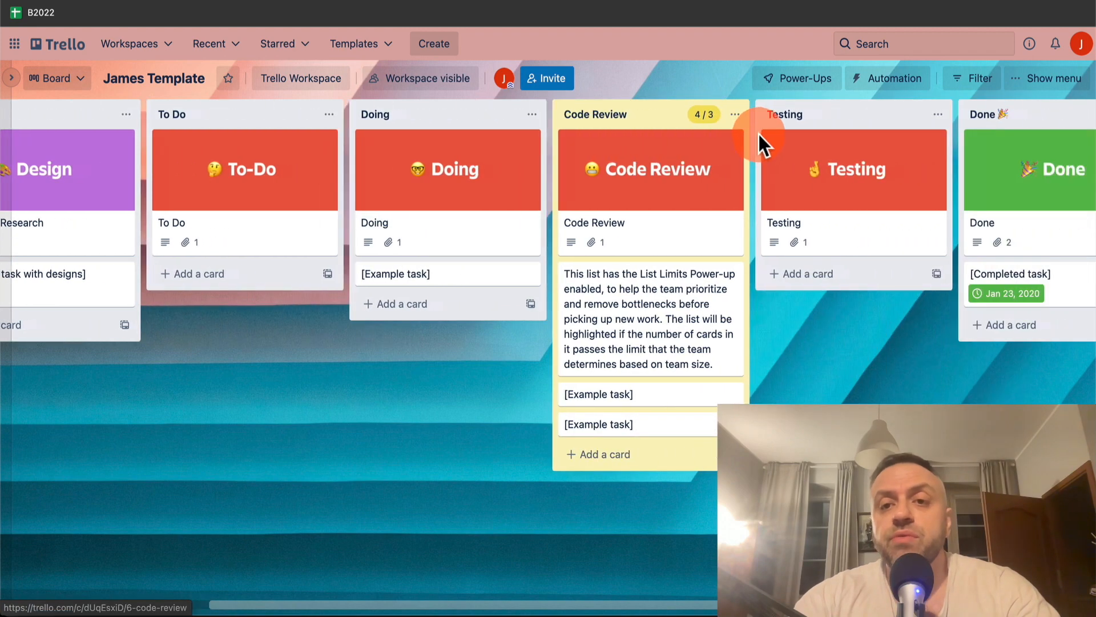
pyautogui.hscroll(5, 808, 137)
pyautogui.hscroll(-1, 685, 189)
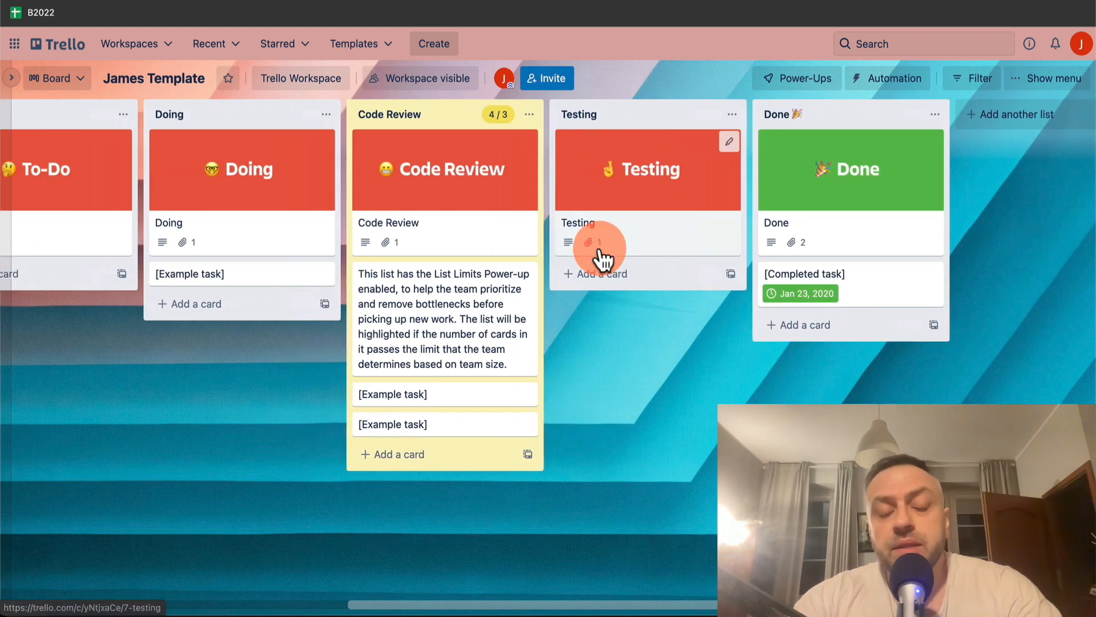
pyautogui.hscroll(-8, 601, 258)
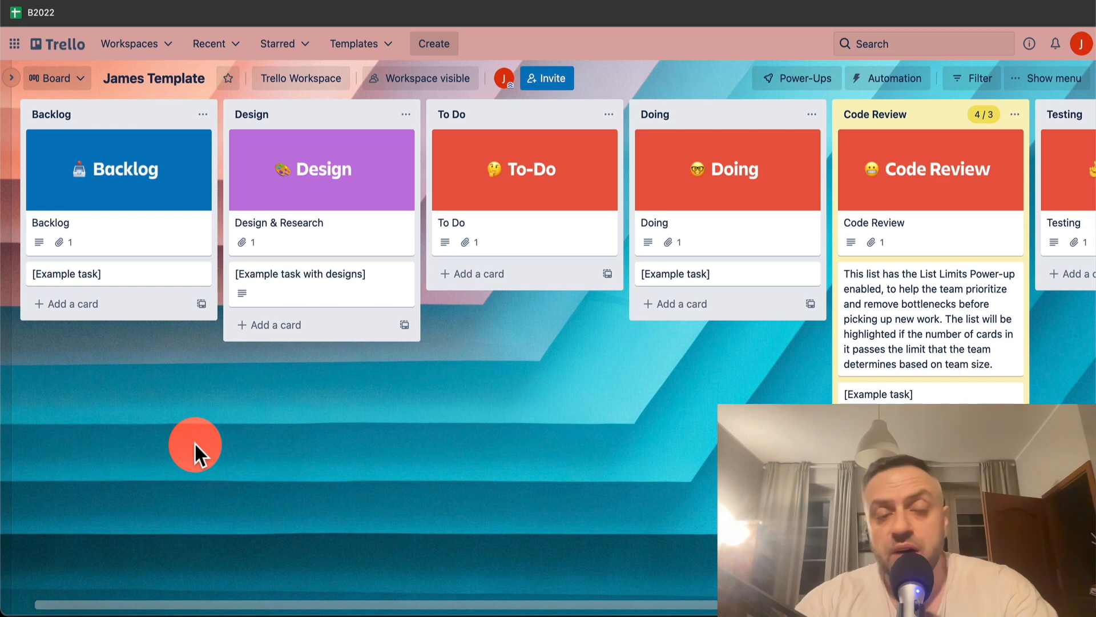
pyautogui.hscroll(1, 135, 494)
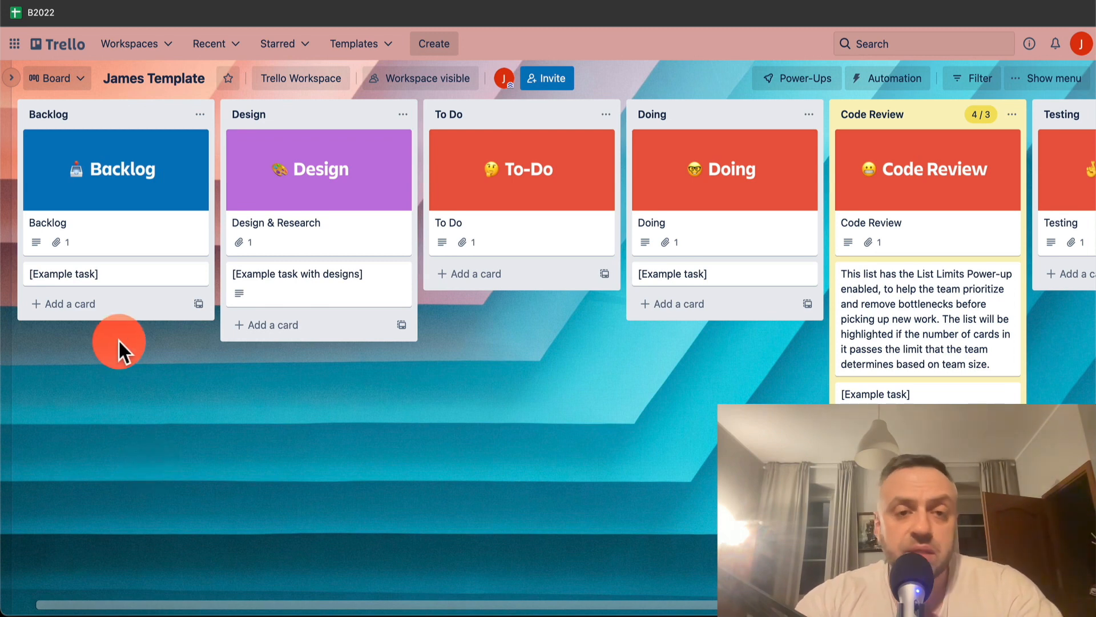
pyautogui.click(46, 114)
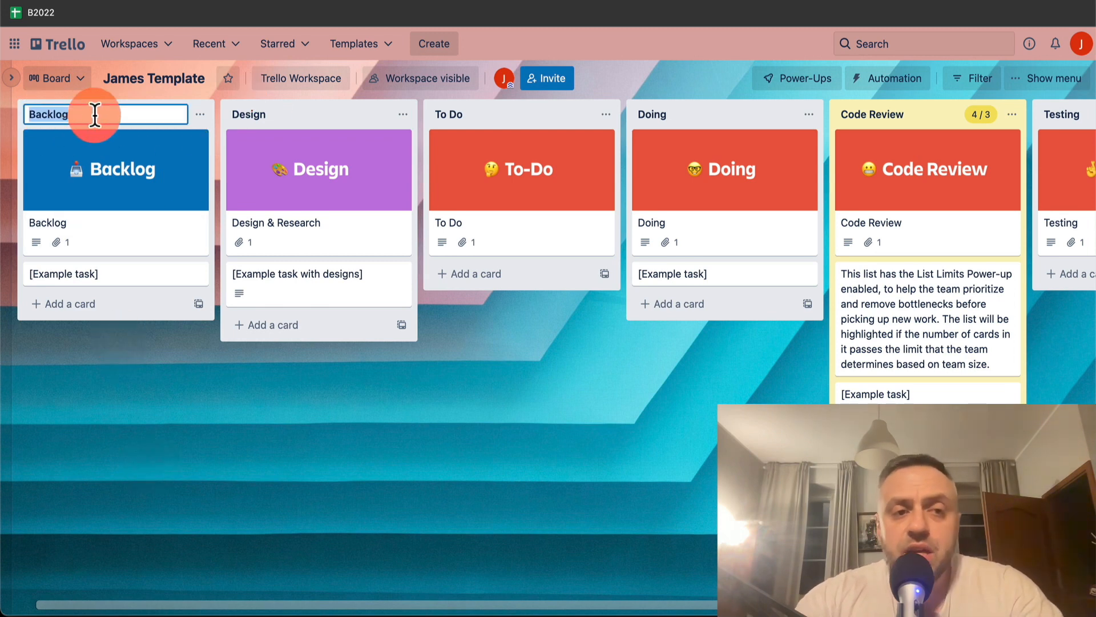
pyautogui.click(132, 375)
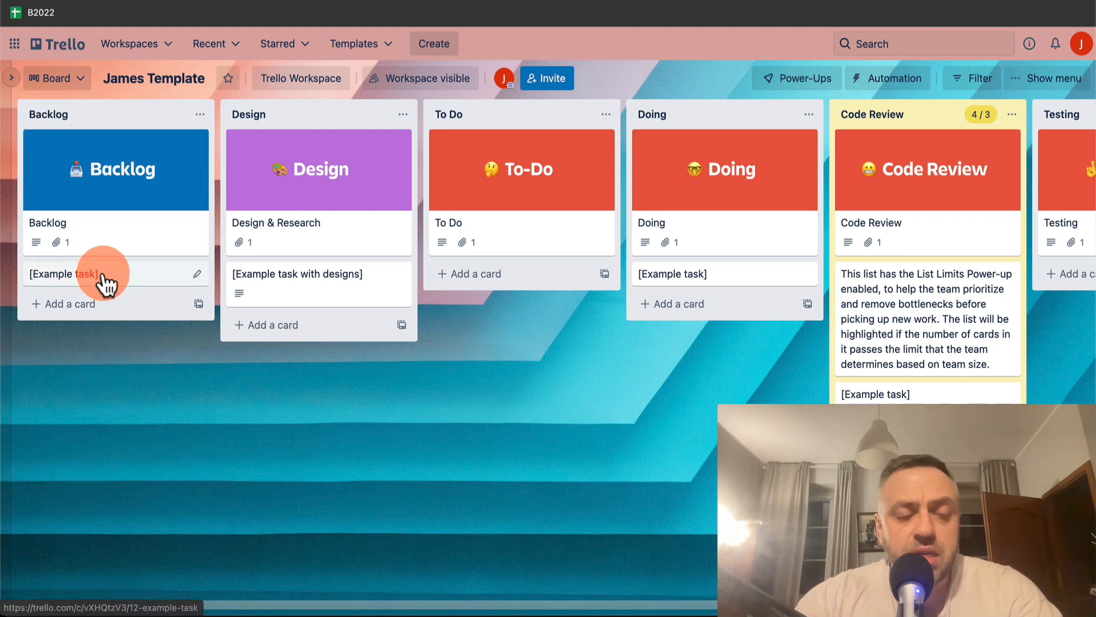
# - Add a card to the Backlog list, titled with the owner's first name followed by "Task 1"
pyautogui.click(80, 303)
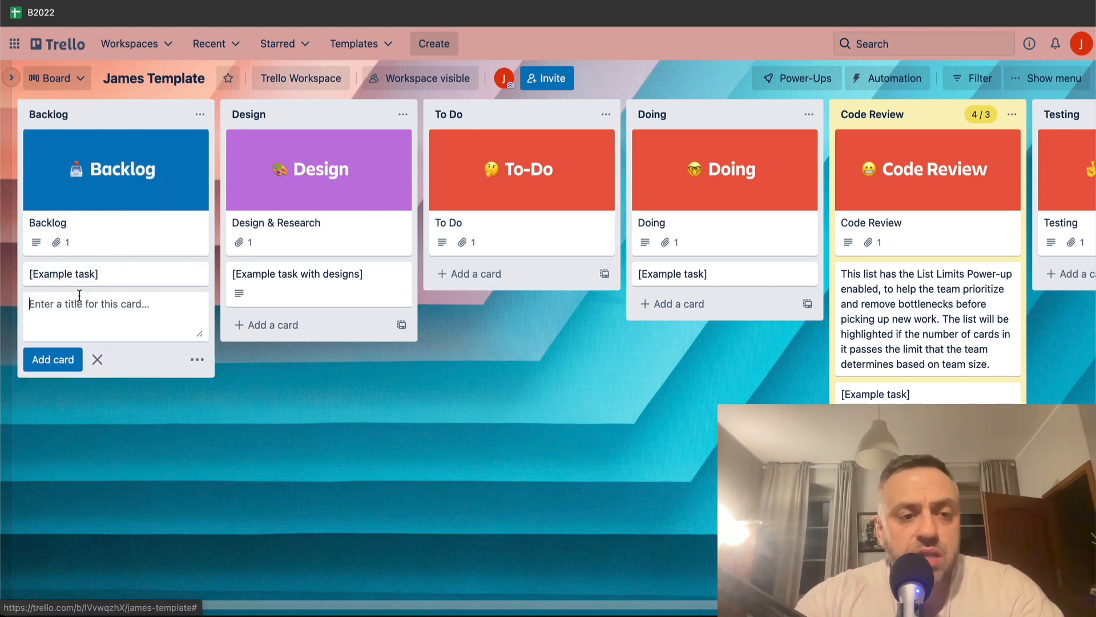
pyautogui.click(124, 321)
pyautogui.write('Ja')
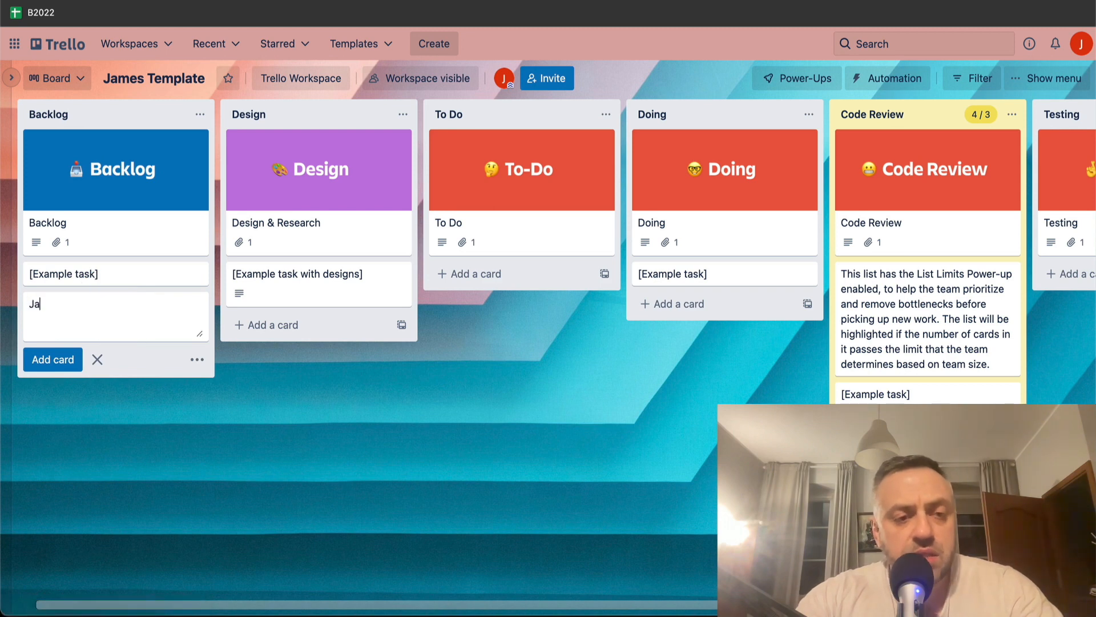
pyautogui.write('mes Task 1')
pyautogui.click(55, 361)
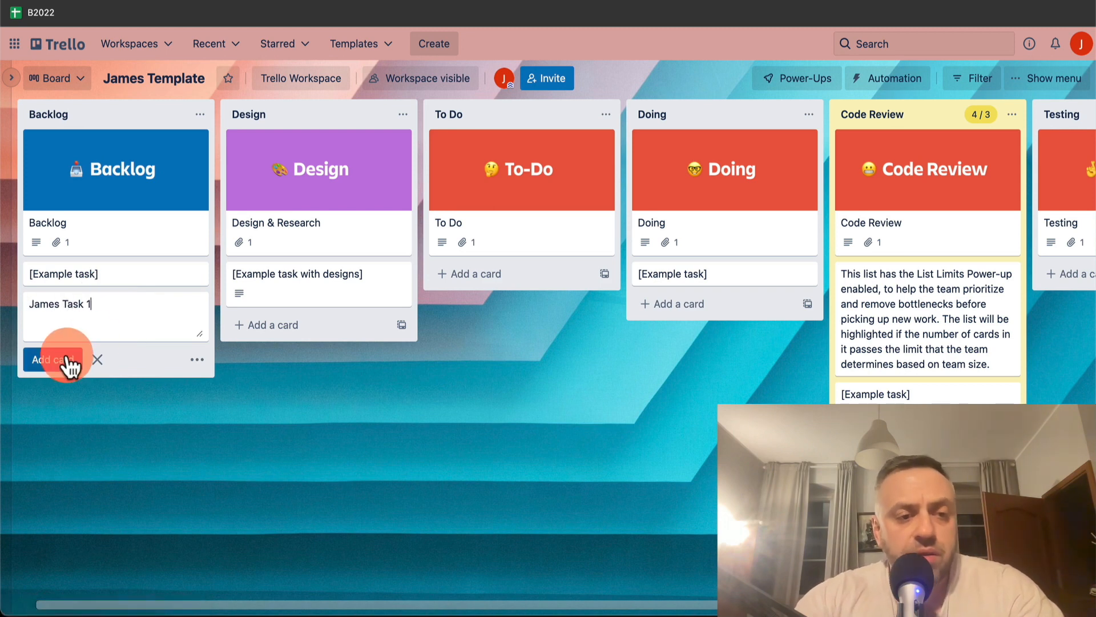
pyautogui.press('Escape')
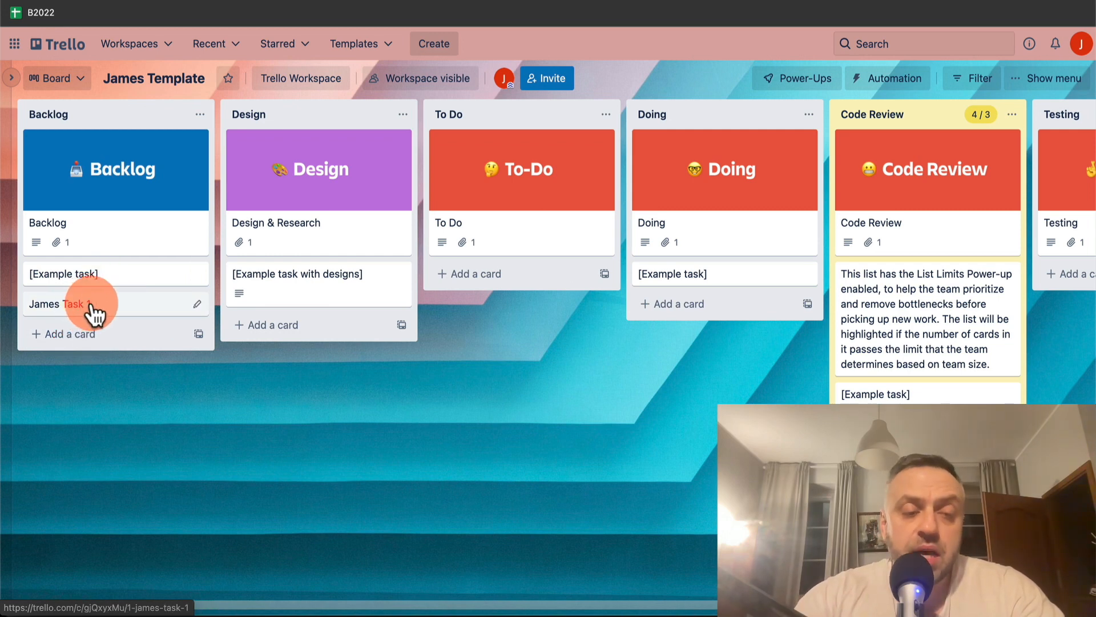
# - Move the new Task 1 card from Backlog to Design and on to the end of the Doing list
pyautogui.moveTo(81, 314); pyautogui.dragTo(282, 330)
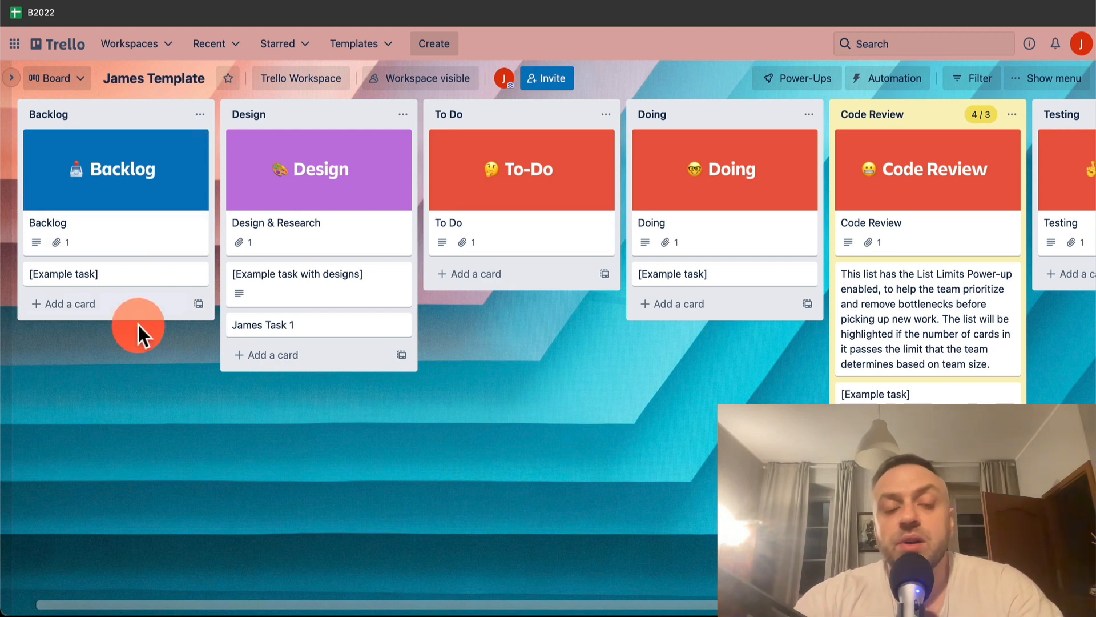
pyautogui.moveTo(288, 337); pyautogui.dragTo(693, 311)
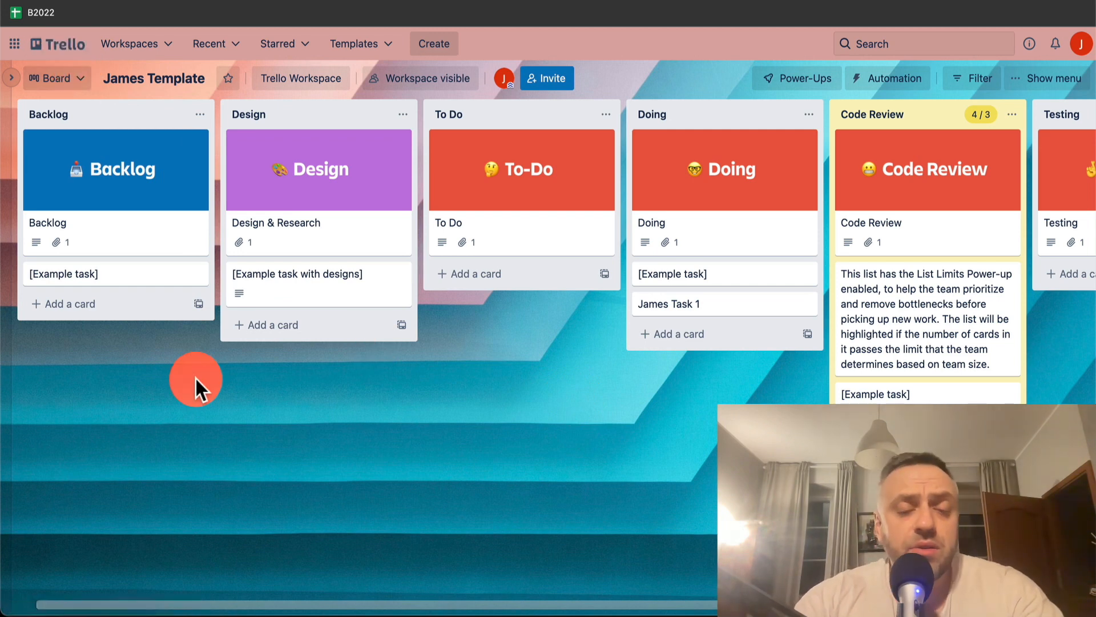
# - View the details of the "[Example task with designs]" card in the Design list and close it
pyautogui.click(305, 280)
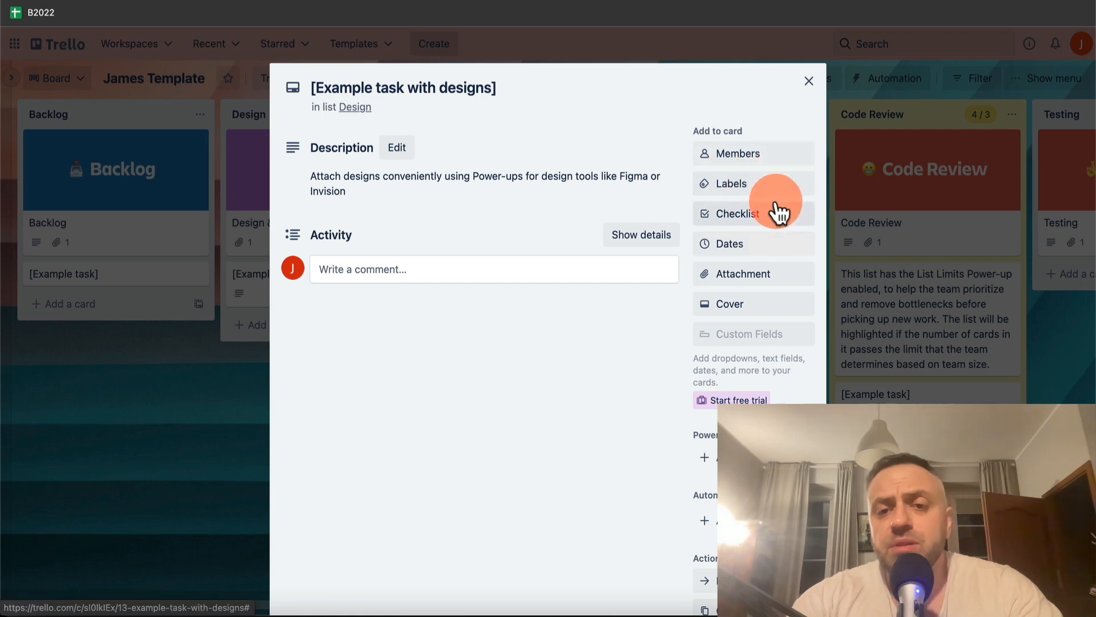
pyautogui.click(809, 82)
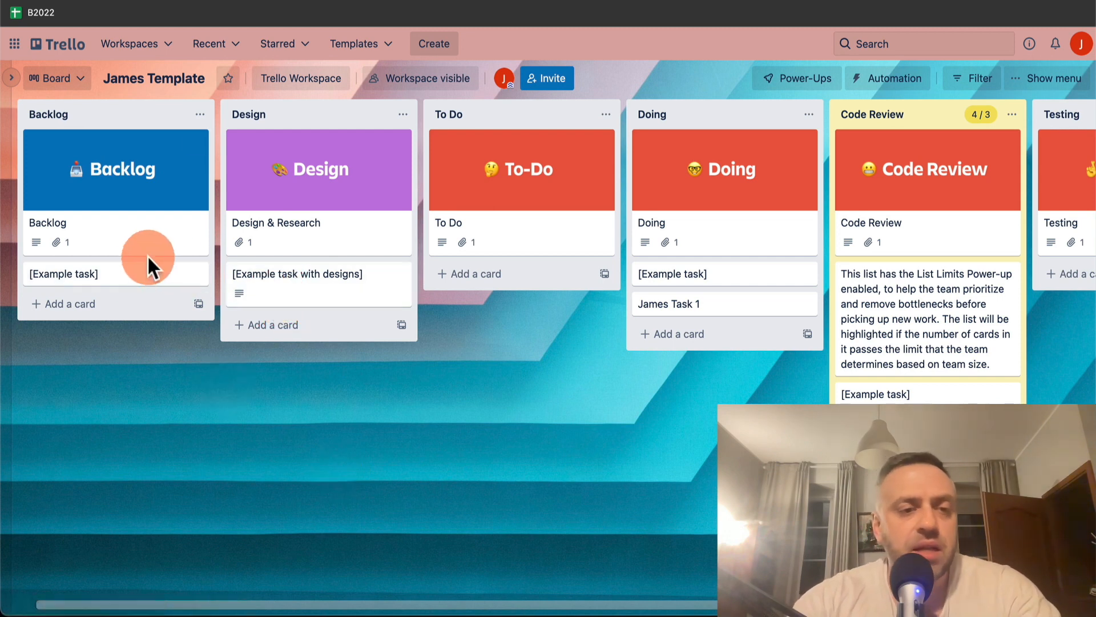
# - Move the "[Example task]" card from Backlog to Design, and try the Backlog cover card in Design before returning it to Backlog
pyautogui.moveTo(122, 286); pyautogui.dragTo(306, 330)
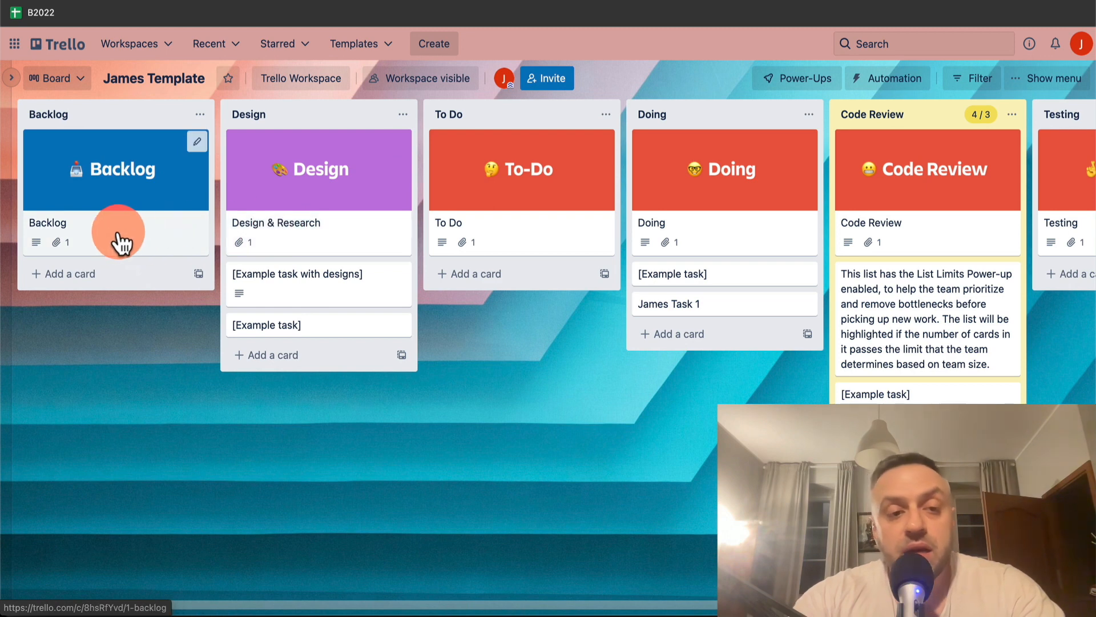
pyautogui.moveTo(121, 243); pyautogui.dragTo(337, 353)
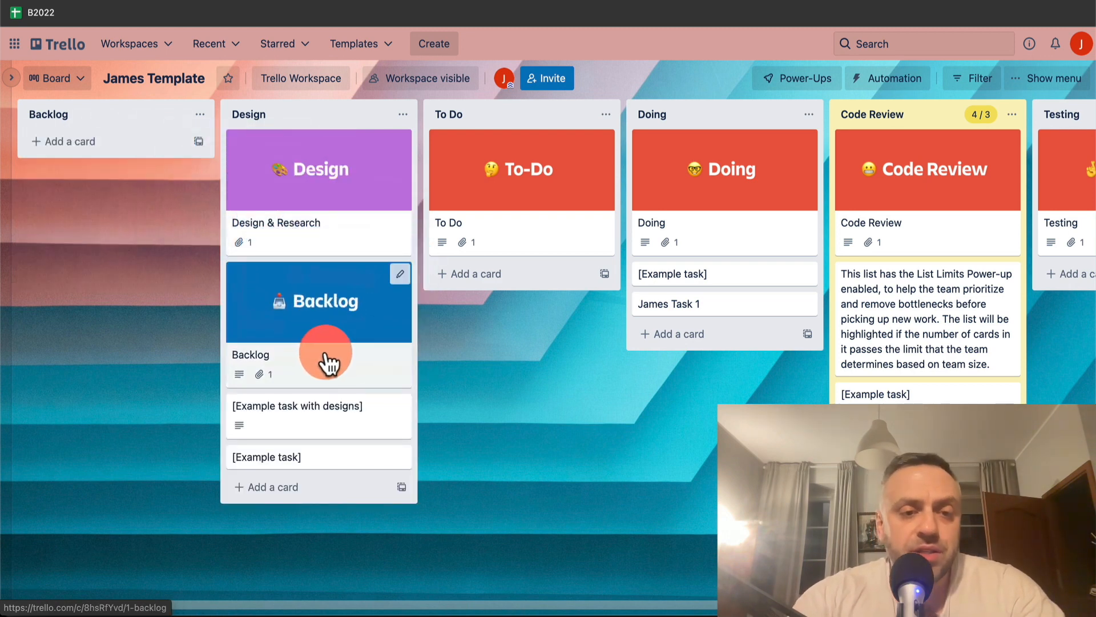
pyautogui.moveTo(331, 362); pyautogui.dragTo(145, 232)
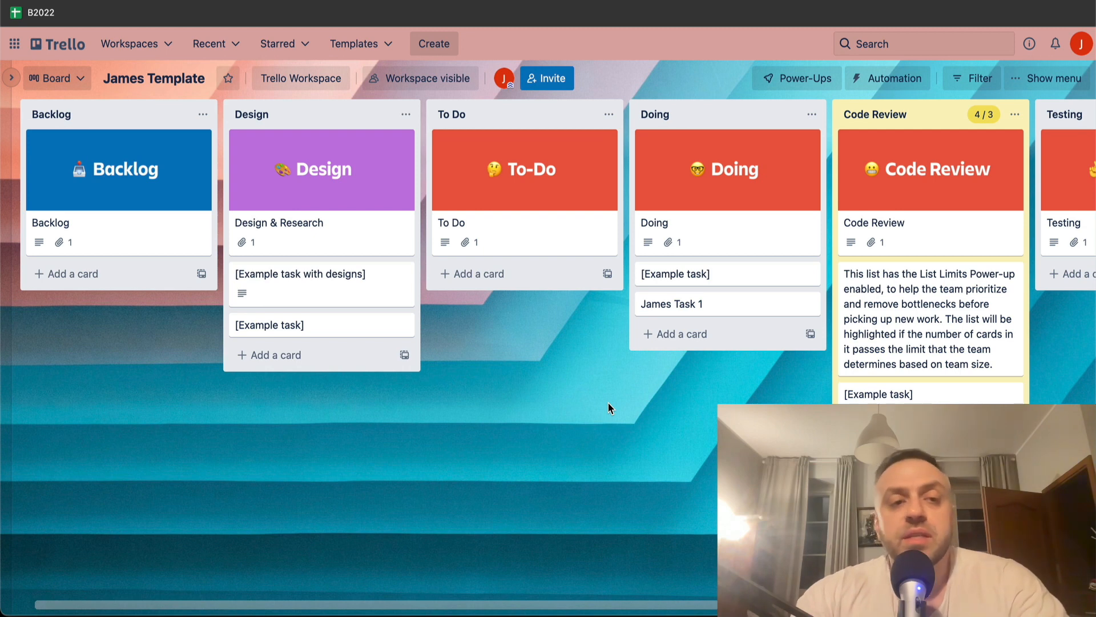
# - Switch to the AutoDraw canvas with the Business Purpose notes, activate the Type tool and open the colour palette
pyautogui.click(508, 441)
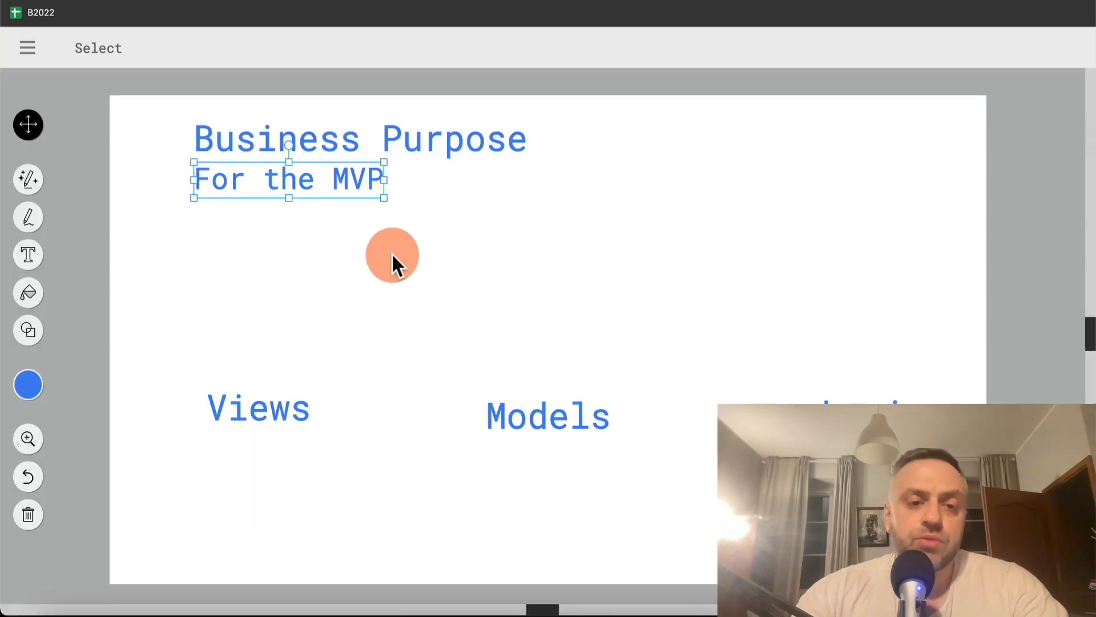
pyautogui.click(393, 255)
pyautogui.click(532, 413)
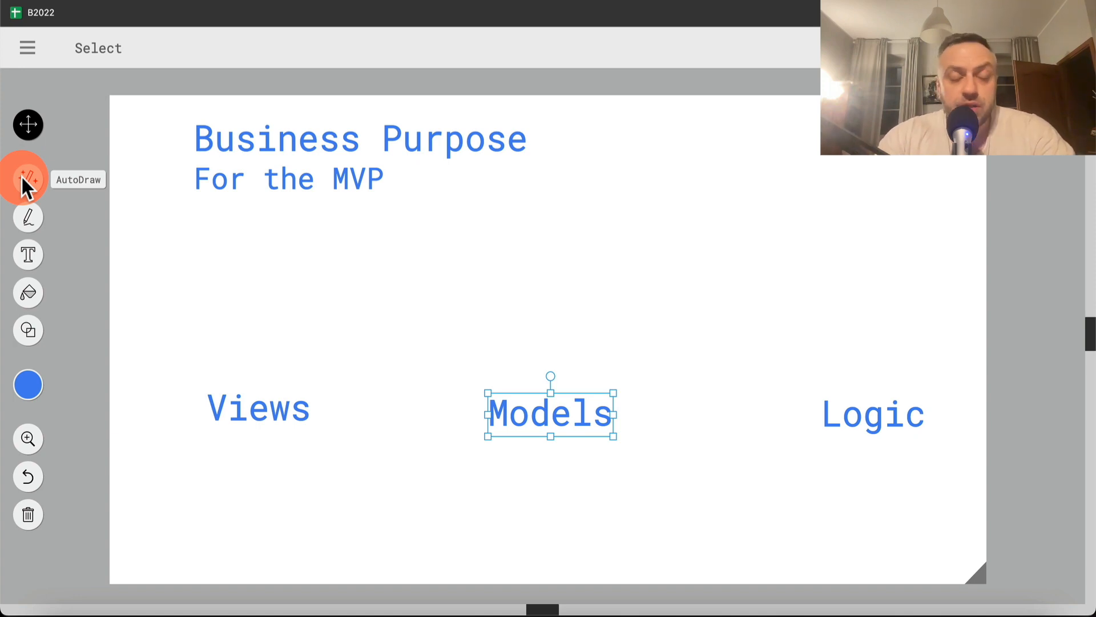
pyautogui.click(30, 252)
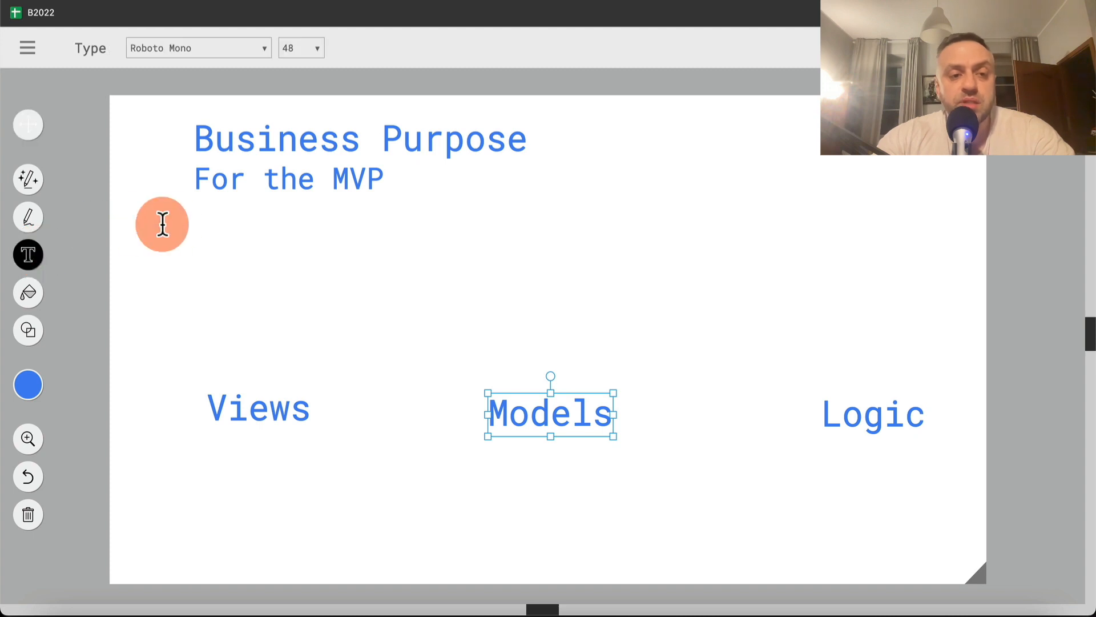
pyautogui.click(28, 383)
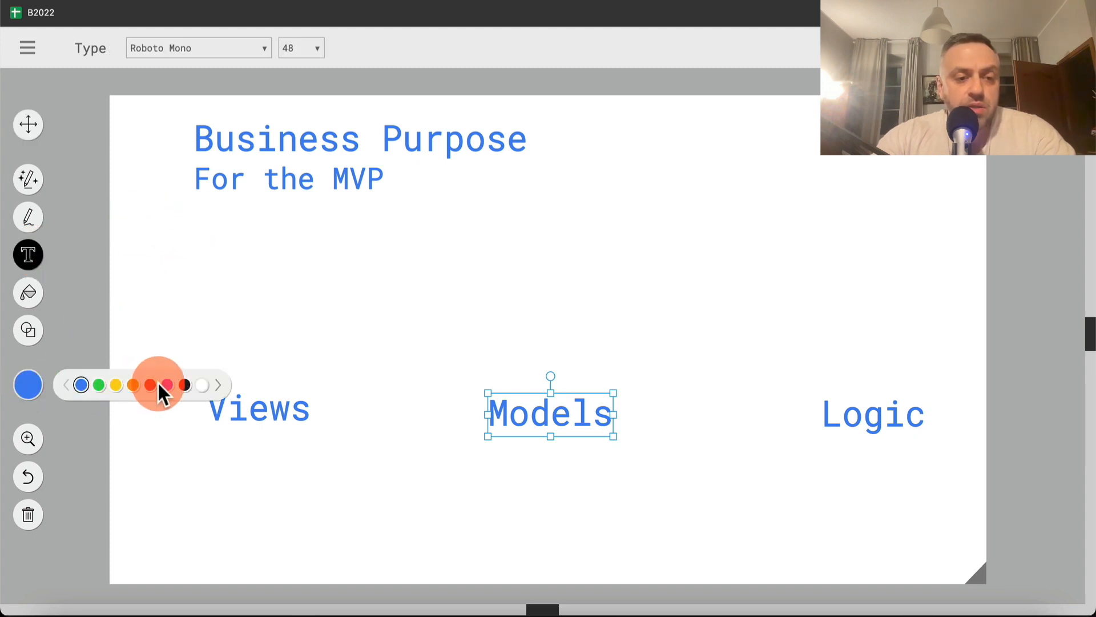
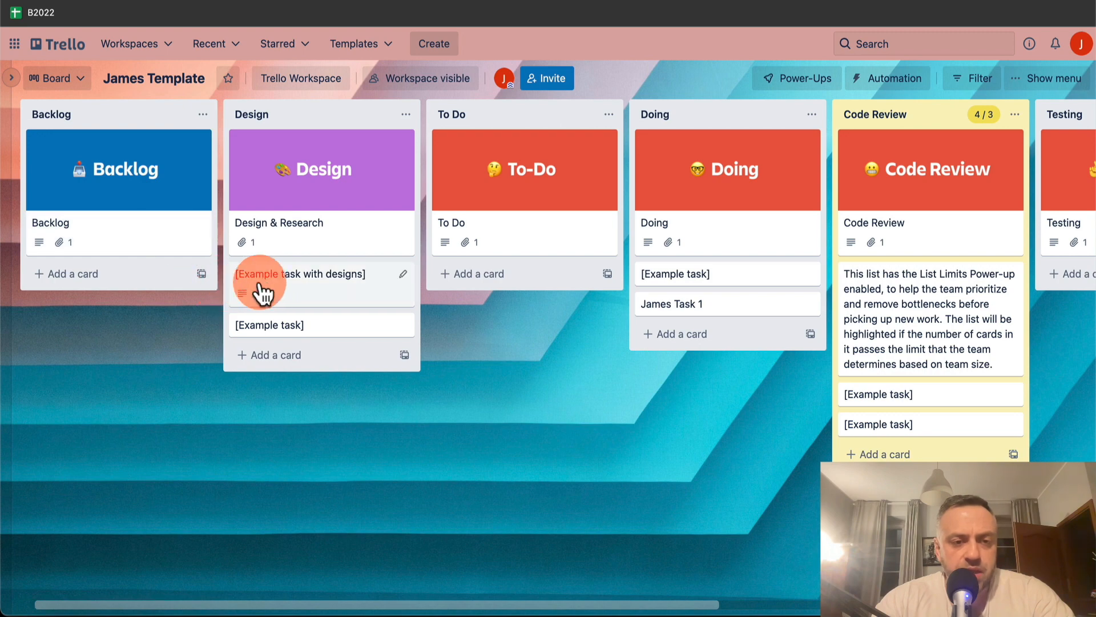
# - Move the "[Example task with designs]" card from Design to To Do and back to Design
pyautogui.moveTo(289, 299); pyautogui.dragTo(488, 283)
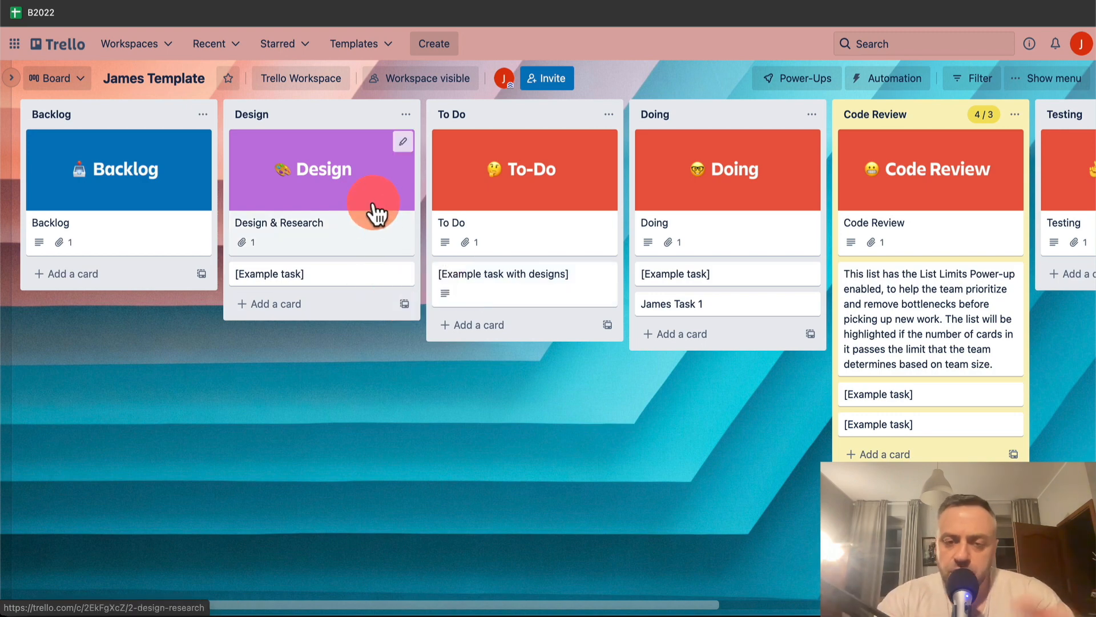
pyautogui.moveTo(338, 283); pyautogui.dragTo(368, 278)
pyautogui.moveTo(455, 286); pyautogui.dragTo(297, 277)
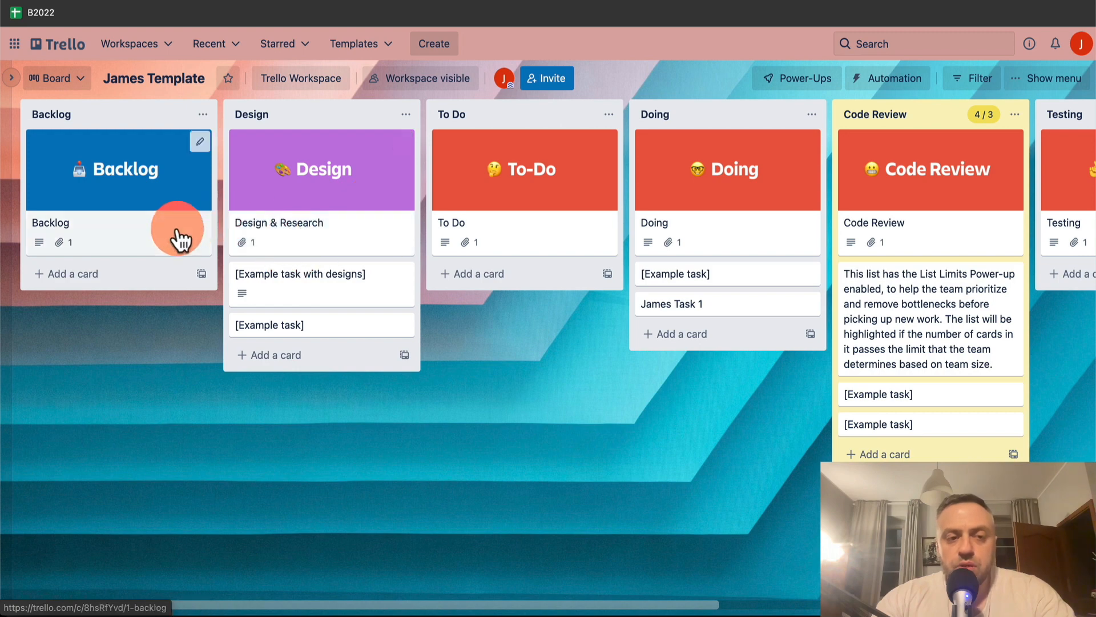
pyautogui.moveTo(177, 239)
pyautogui.mouseDown()
pyautogui.moveTo(147, 249)
pyautogui.moveTo(269, 237)
pyautogui.moveTo(160, 246)
pyautogui.mouseUp()
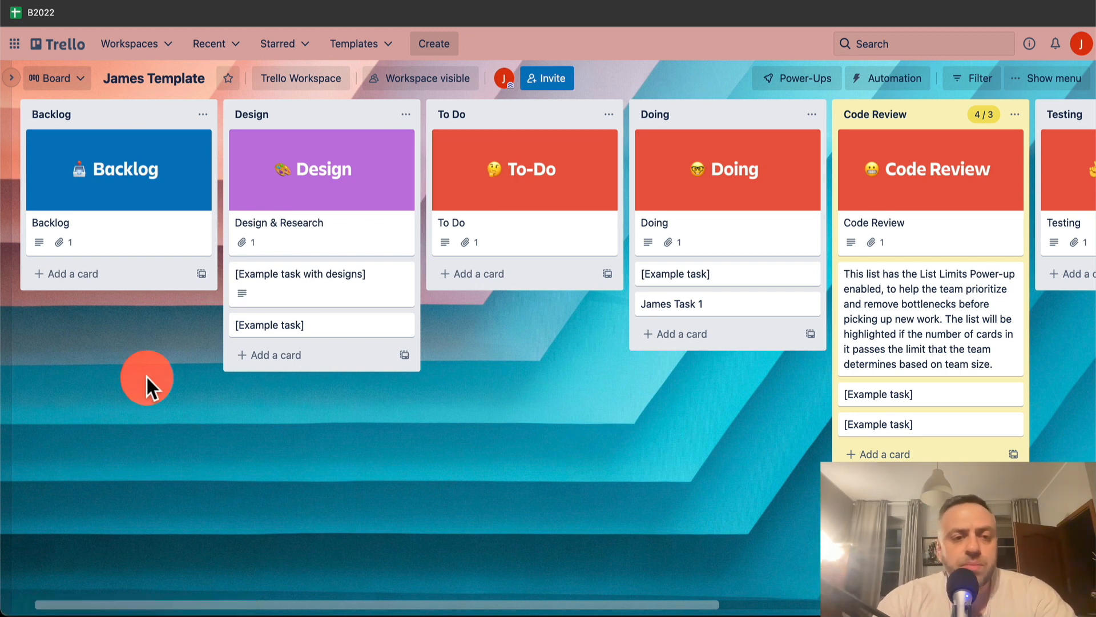
pyautogui.moveTo(320, 246)
pyautogui.mouseDown()
pyautogui.moveTo(348, 228)
pyautogui.moveTo(331, 235)
pyautogui.mouseUp()
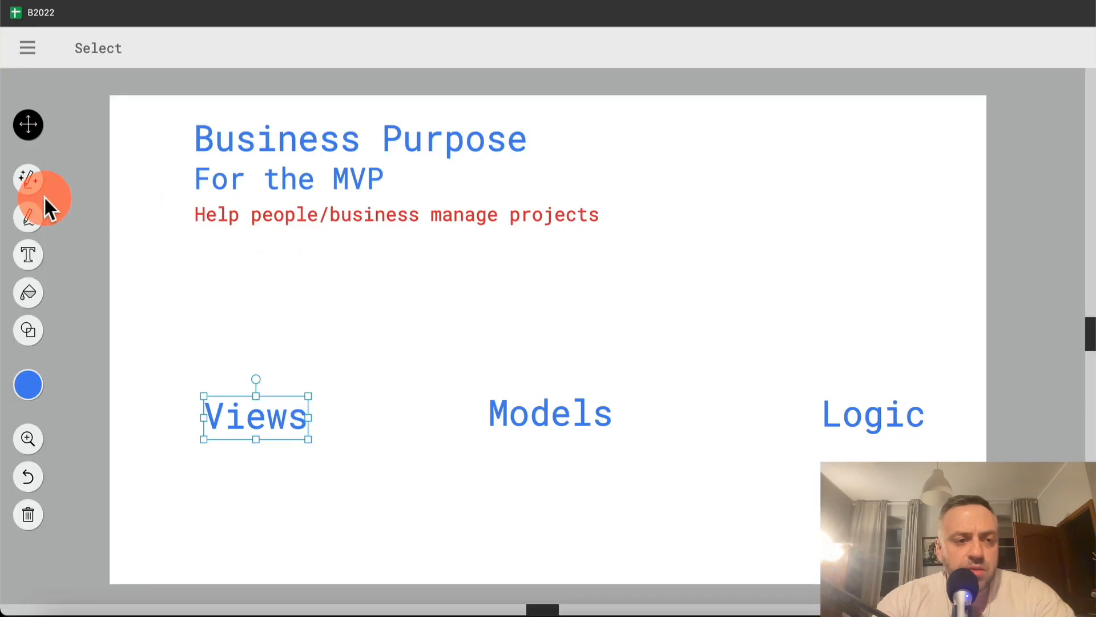
pyautogui.click(28, 182)
pyautogui.click(29, 218)
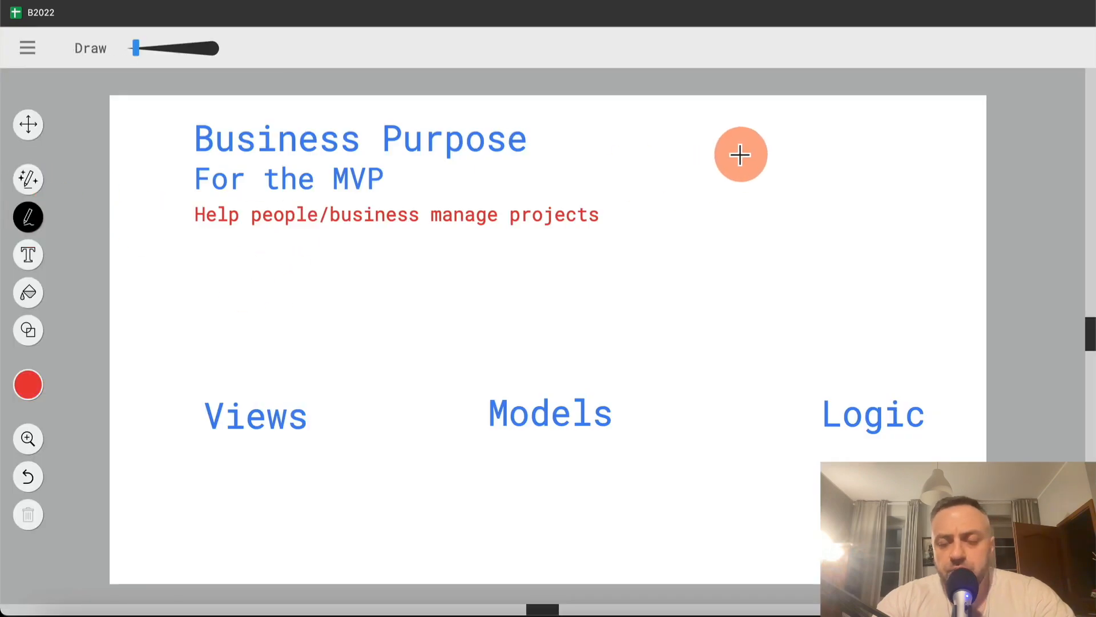
pyautogui.moveTo(741, 155); pyautogui.dragTo(881, 325)
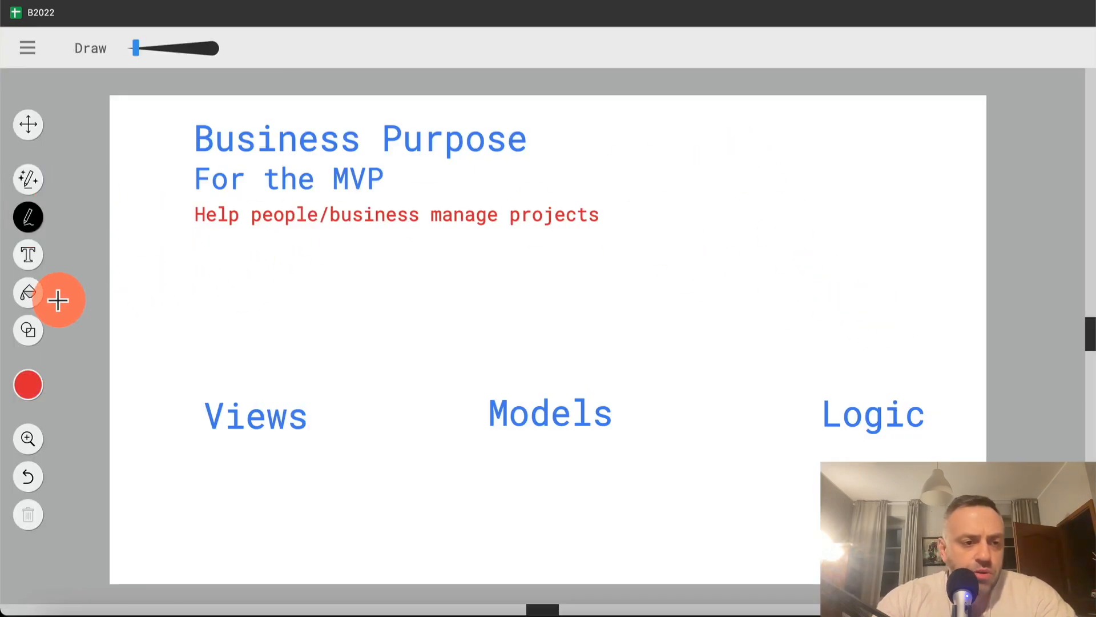
# - Draw a large red square above the Logic heading, with two boxes each in its first and second columns and one in the third
pyautogui.click(27, 331)
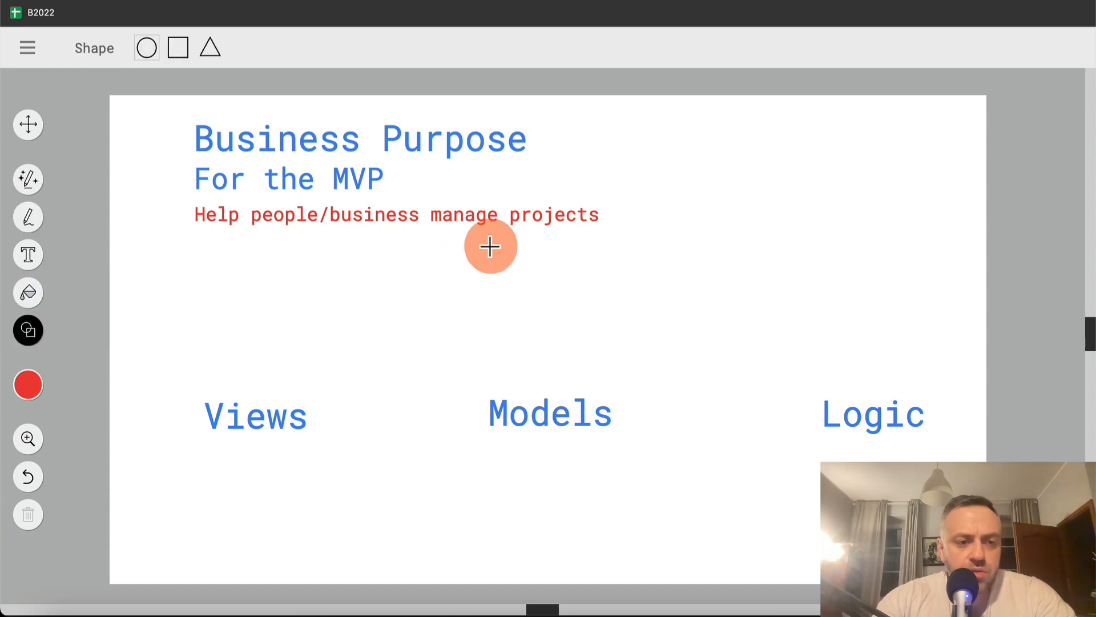
pyautogui.click(178, 51)
pyautogui.moveTo(727, 142); pyautogui.dragTo(962, 380)
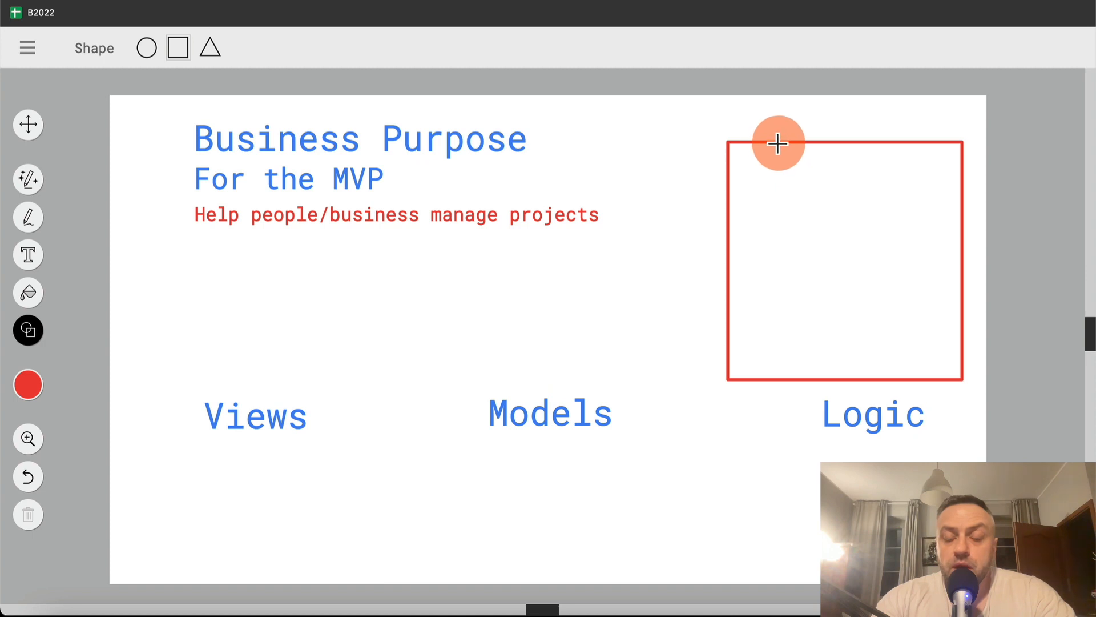
pyautogui.moveTo(746, 154); pyautogui.dragTo(790, 251)
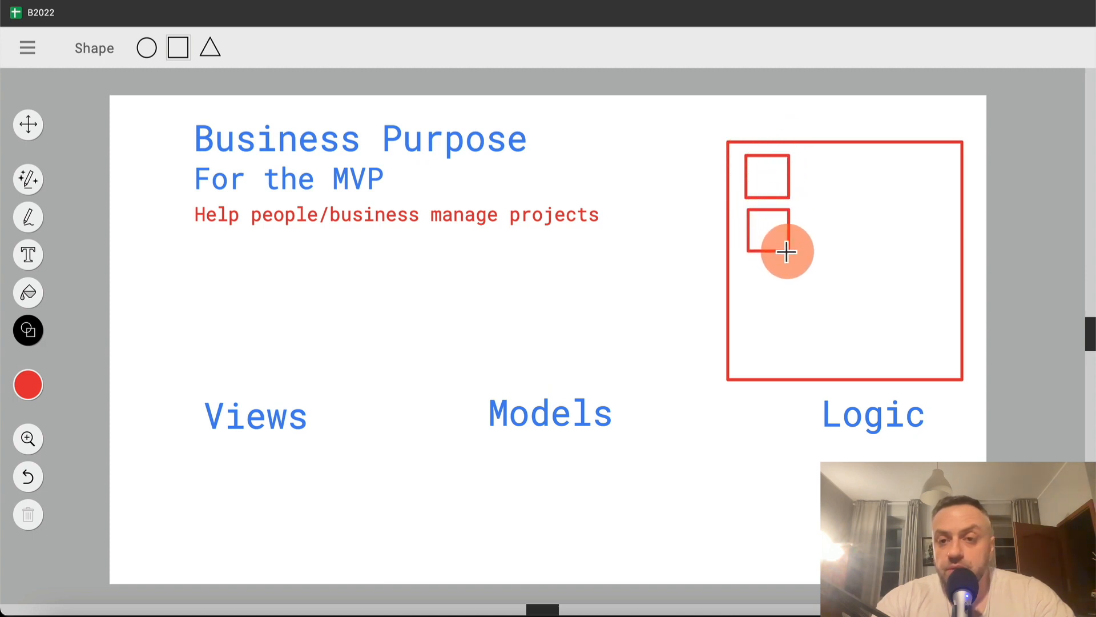
pyautogui.moveTo(834, 154); pyautogui.dragTo(889, 251)
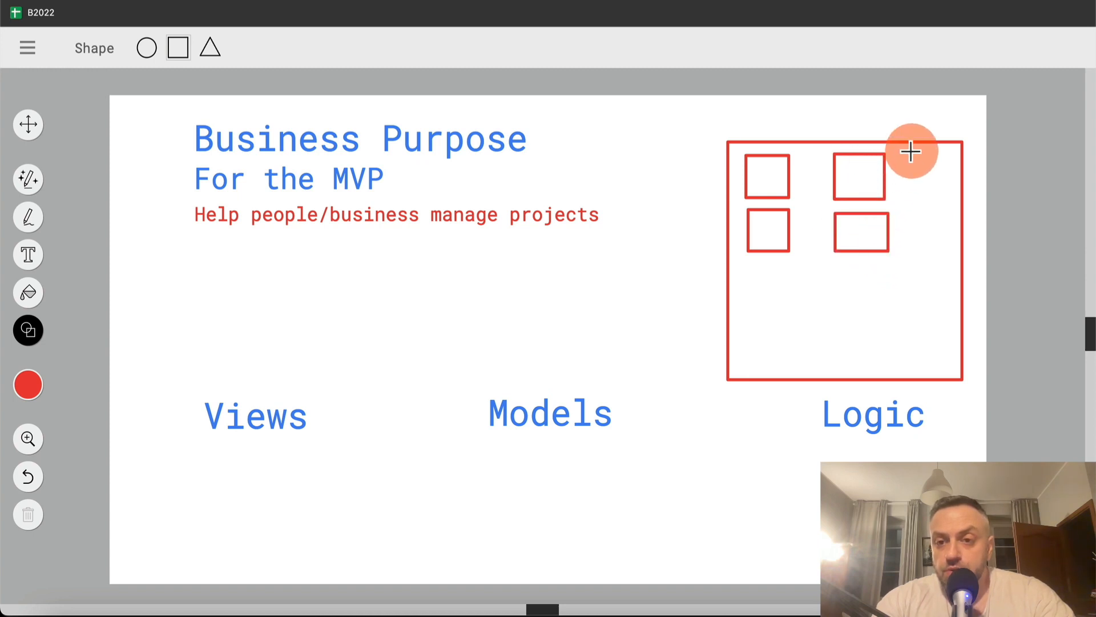
pyautogui.moveTo(922, 165); pyautogui.dragTo(954, 199)
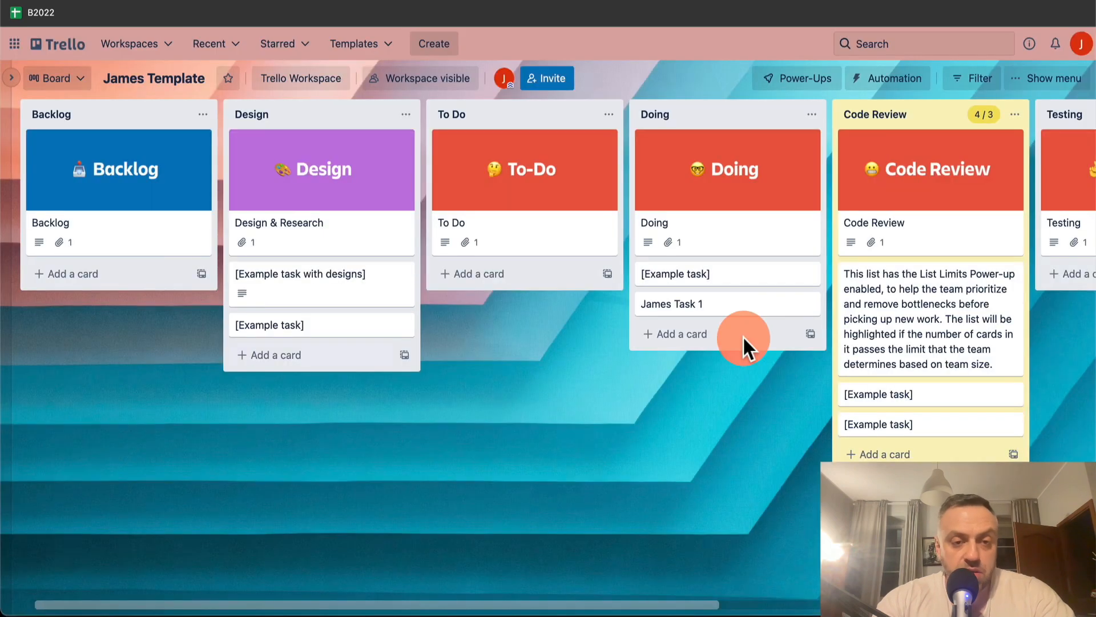
# - Check the "[Example task with designs]" card in Trello and complete the three-by-three grid of red boxes on the AutoDraw canvas
pyautogui.click(318, 277)
pyautogui.click(152, 254)
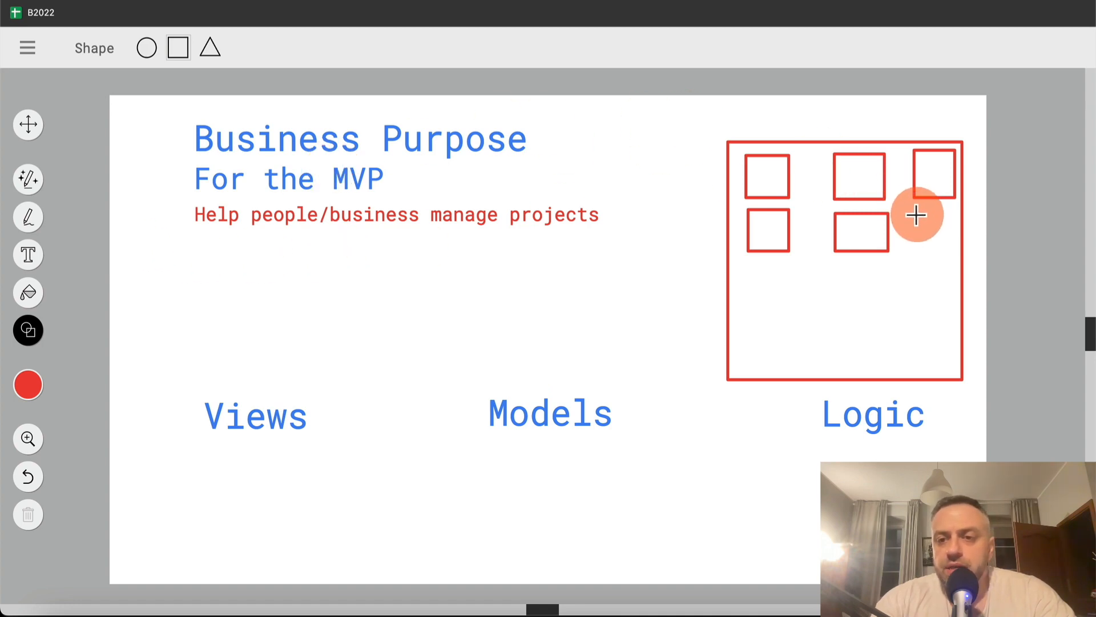
pyautogui.moveTo(917, 214); pyautogui.dragTo(956, 252)
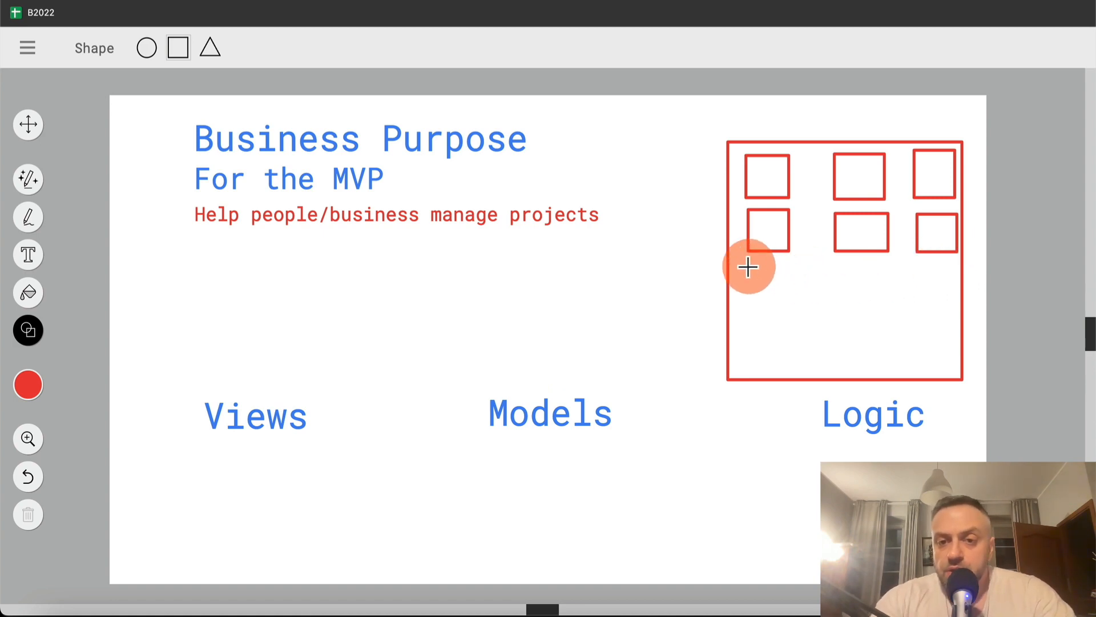
pyautogui.moveTo(748, 265); pyautogui.dragTo(792, 310)
pyautogui.moveTo(833, 263); pyautogui.dragTo(885, 312)
pyautogui.moveTo(916, 268); pyautogui.dragTo(954, 313)
# - Switch to the Trello board and look through its lists from Backlog to Done
pyautogui.click(251, 2)
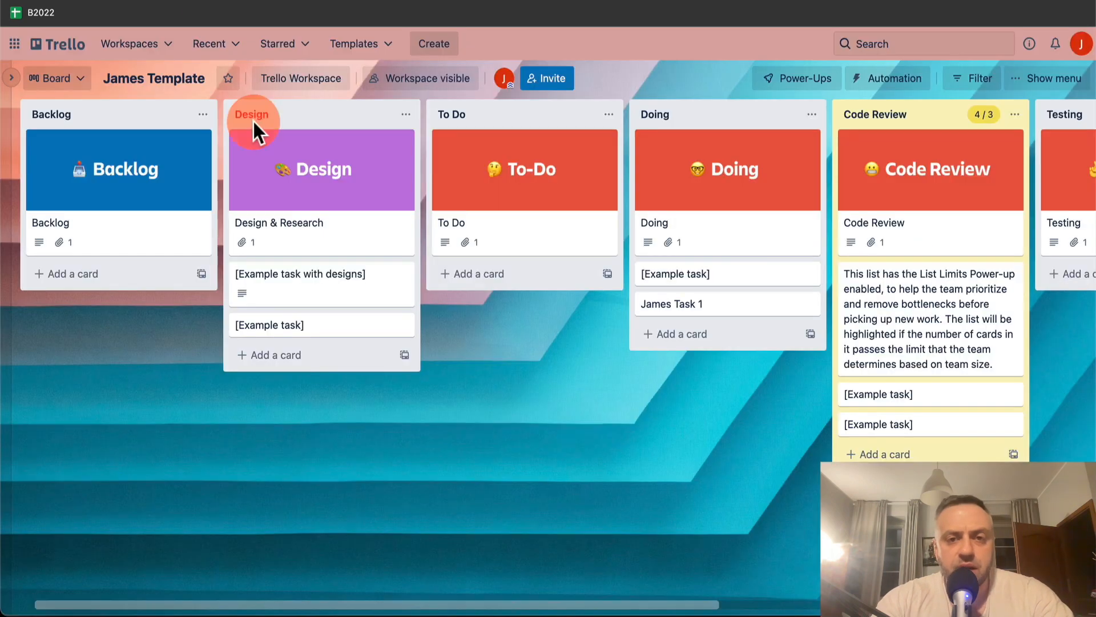
pyautogui.hscroll(3, 404, 279)
pyautogui.hscroll(-3, 404, 281)
pyautogui.hscroll(9, 405, 281)
pyautogui.hscroll(-8, 404, 280)
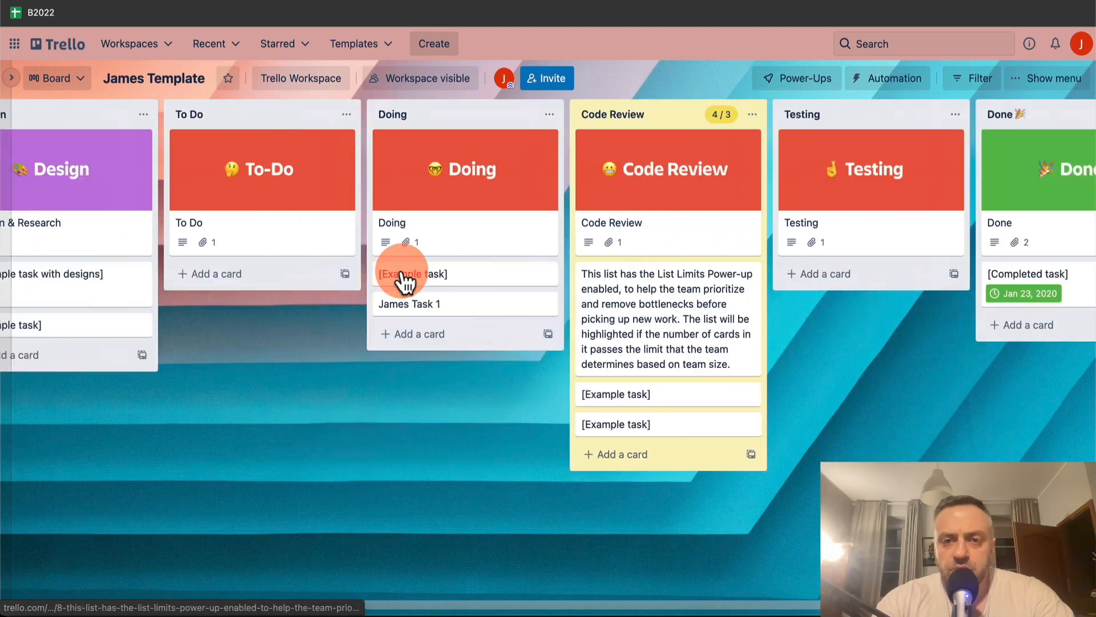
pyautogui.hscroll(8, 417, 273)
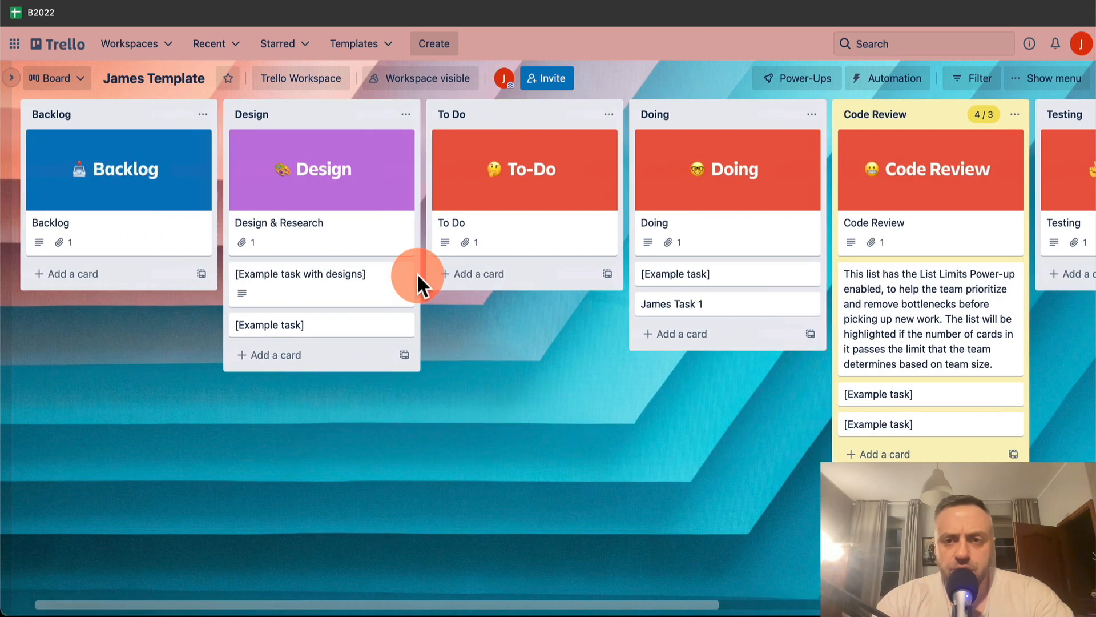
pyautogui.hscroll(-8, 417, 273)
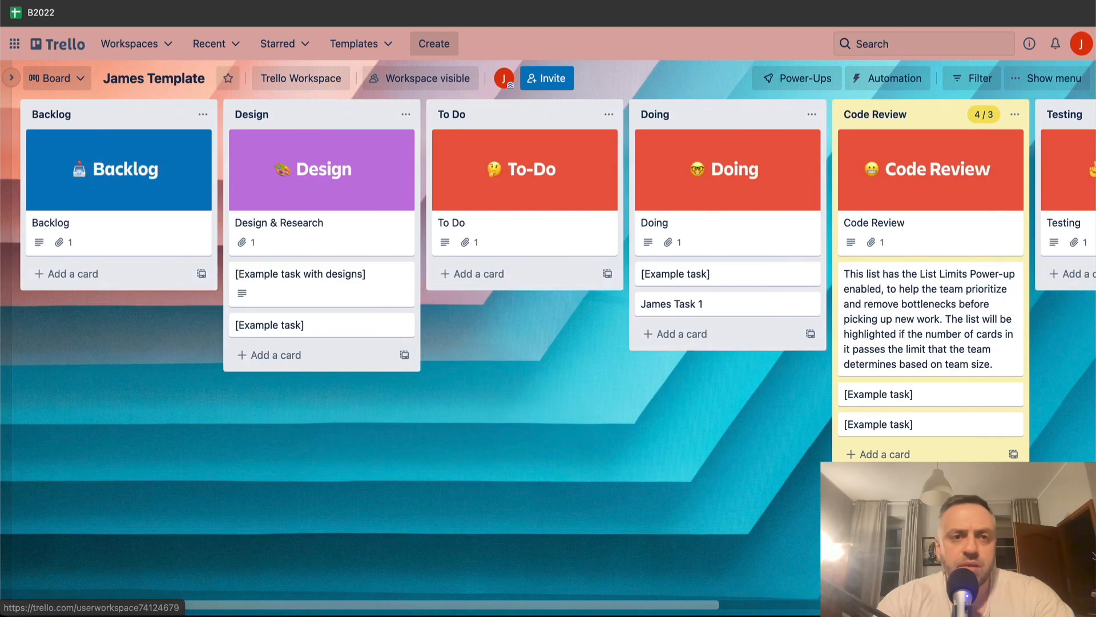
# - Switch back to AutoDraw and draw a pair of tiny red rectangles inside each of the three boxes in the grid's first column
pyautogui.click(251, 1)
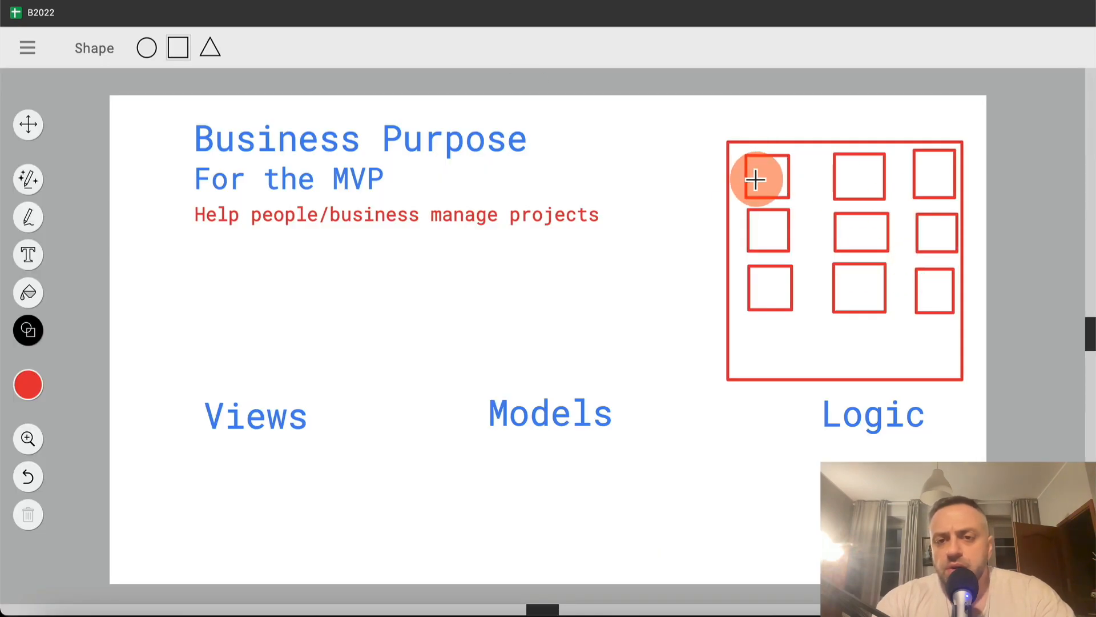
pyautogui.moveTo(752, 180); pyautogui.dragTo(780, 191)
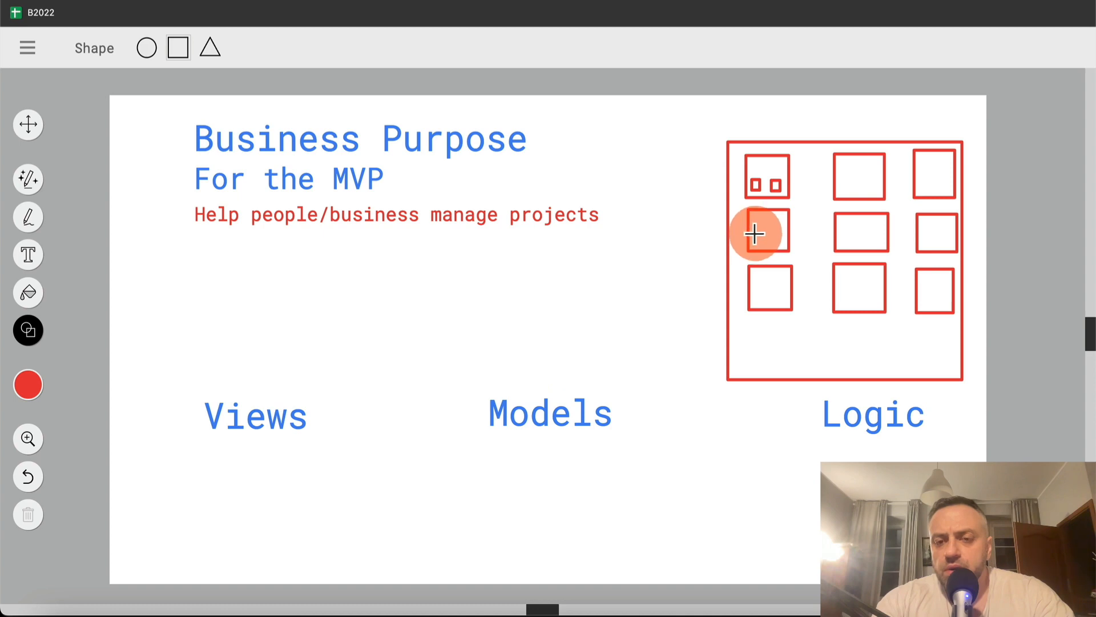
pyautogui.moveTo(755, 232); pyautogui.dragTo(765, 246)
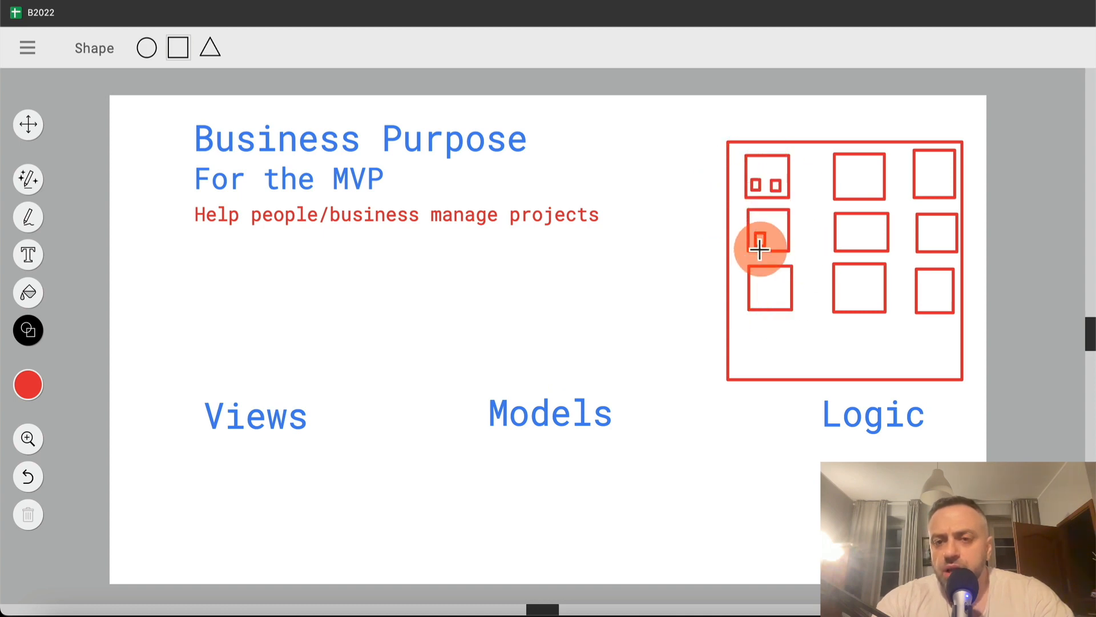
pyautogui.moveTo(773, 233); pyautogui.dragTo(779, 242)
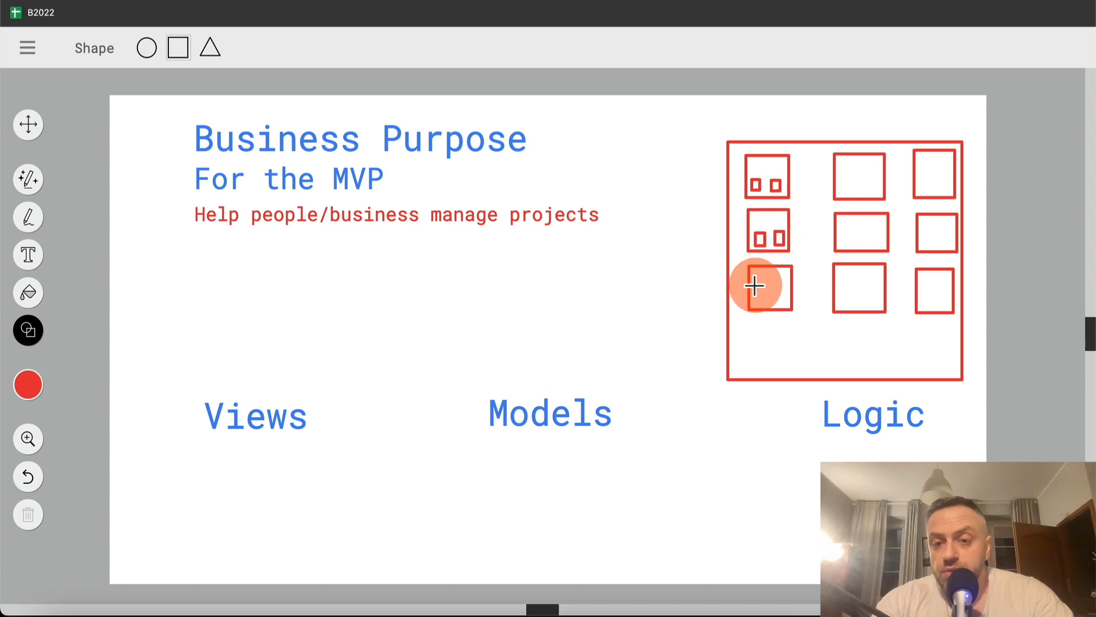
pyautogui.moveTo(756, 287); pyautogui.dragTo(788, 304)
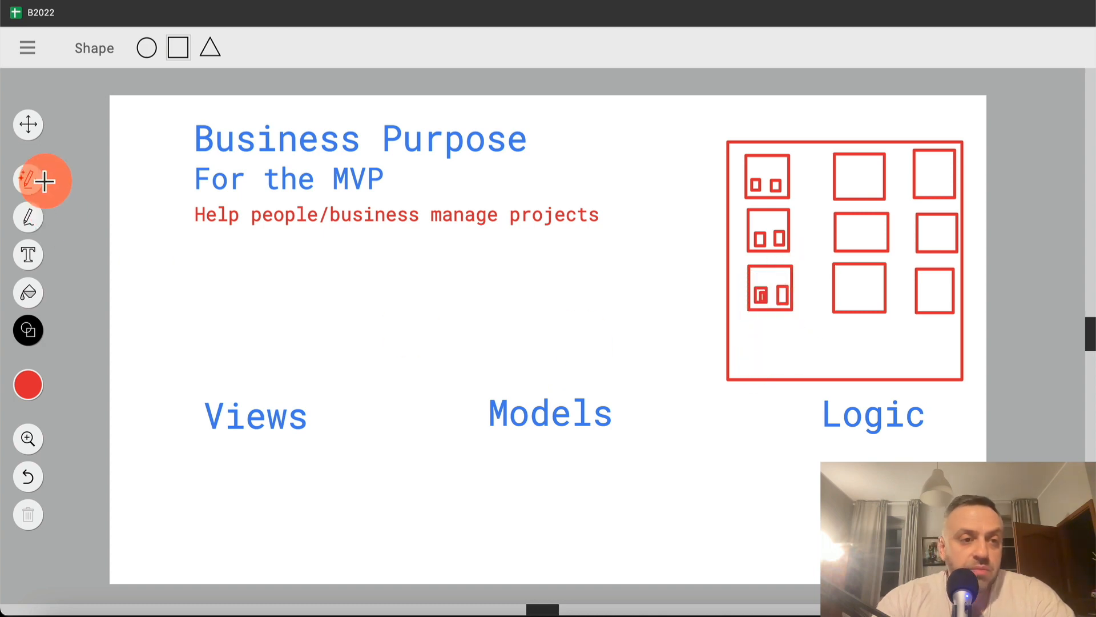
# - Sketch freehand red "<" and ">" arrows below the grid of boxes, inside the large square
pyautogui.click(34, 210)
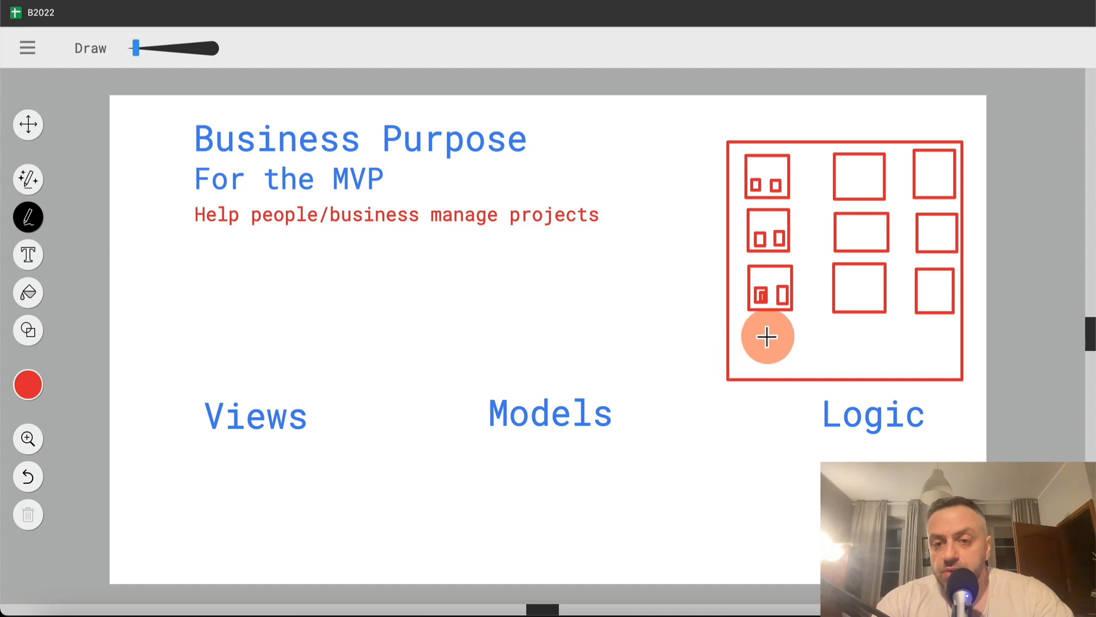
pyautogui.moveTo(767, 337)
pyautogui.mouseDown()
pyautogui.moveTo(746, 350)
pyautogui.moveTo(772, 367)
pyautogui.mouseUp()
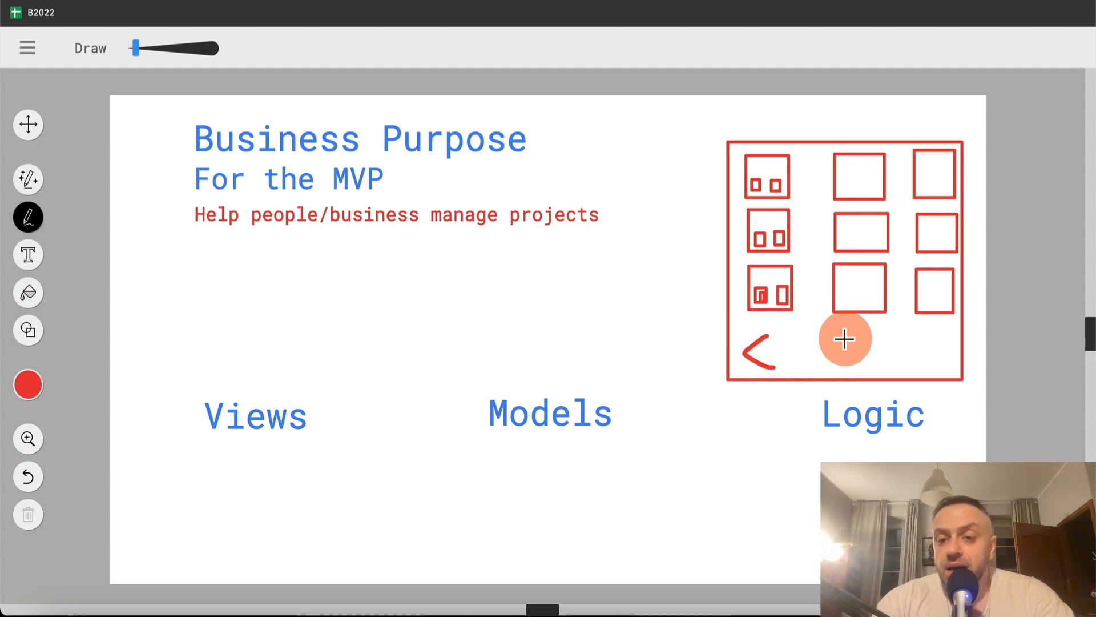
pyautogui.moveTo(849, 332)
pyautogui.mouseDown()
pyautogui.moveTo(871, 352)
pyautogui.moveTo(851, 371)
pyautogui.mouseUp()
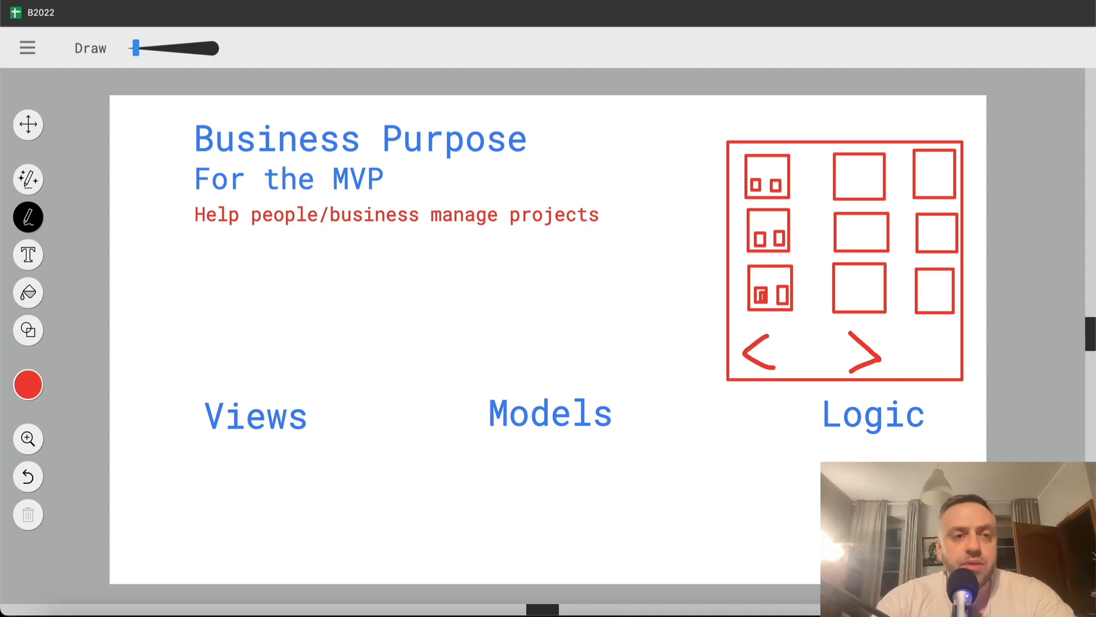
# - Review the lists on the Trello board and return to the AutoDraw canvas
pyautogui.hotkey('ctrl', 'Tab')
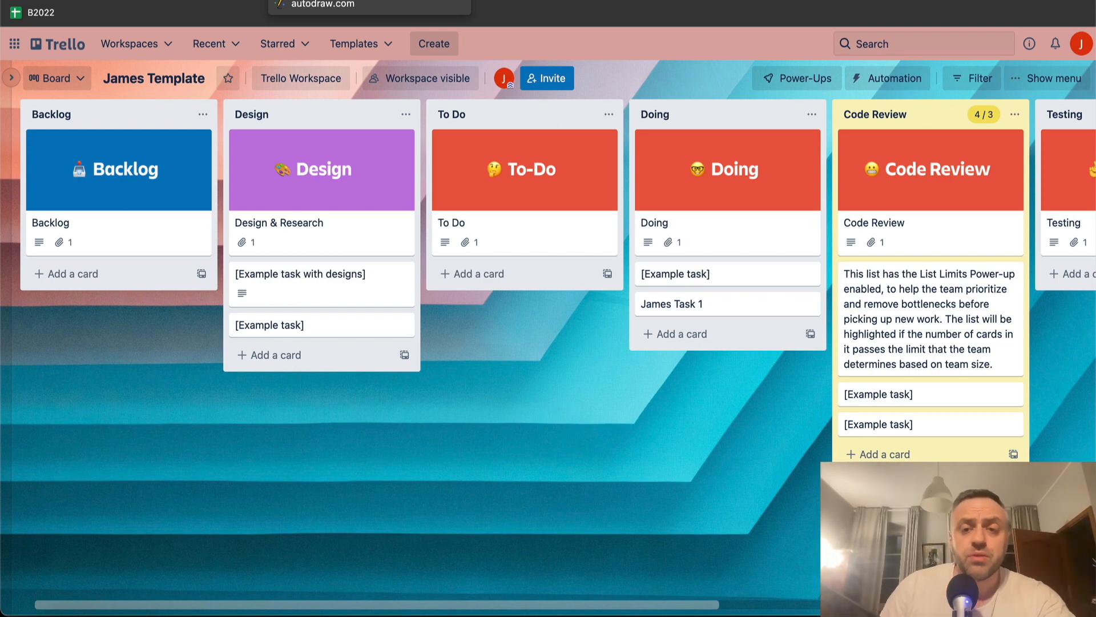
pyautogui.click(283, 355)
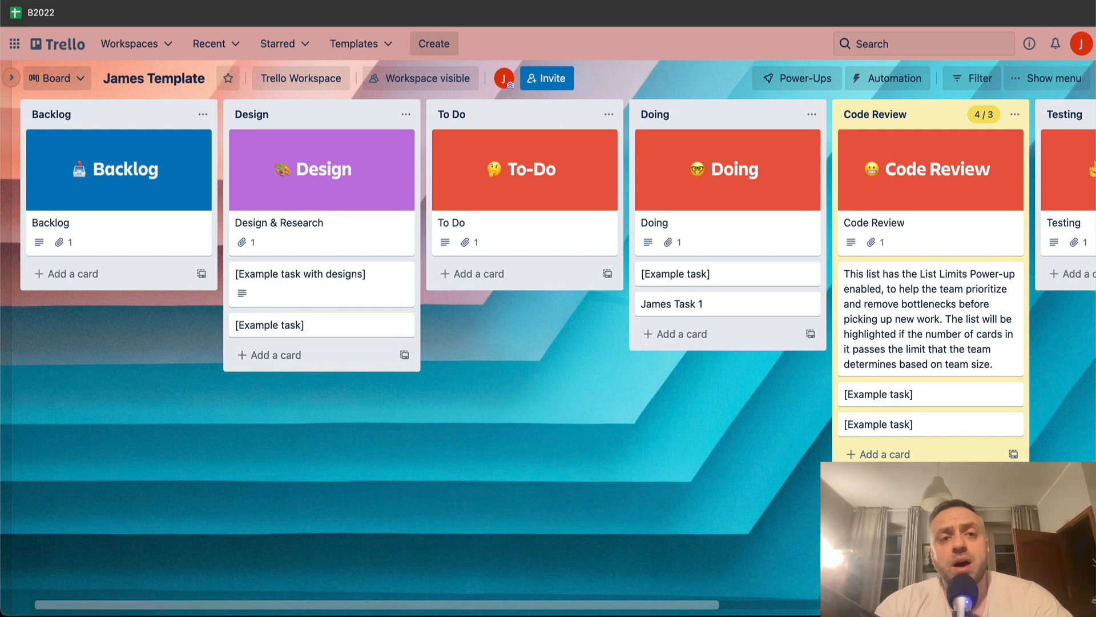
pyautogui.click(341, 1)
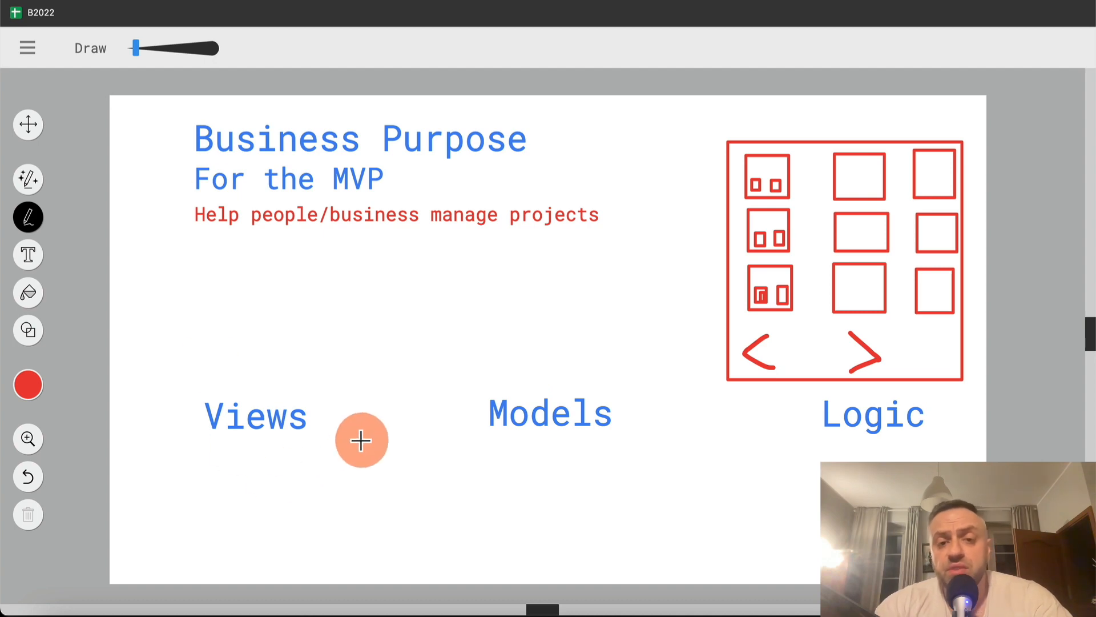